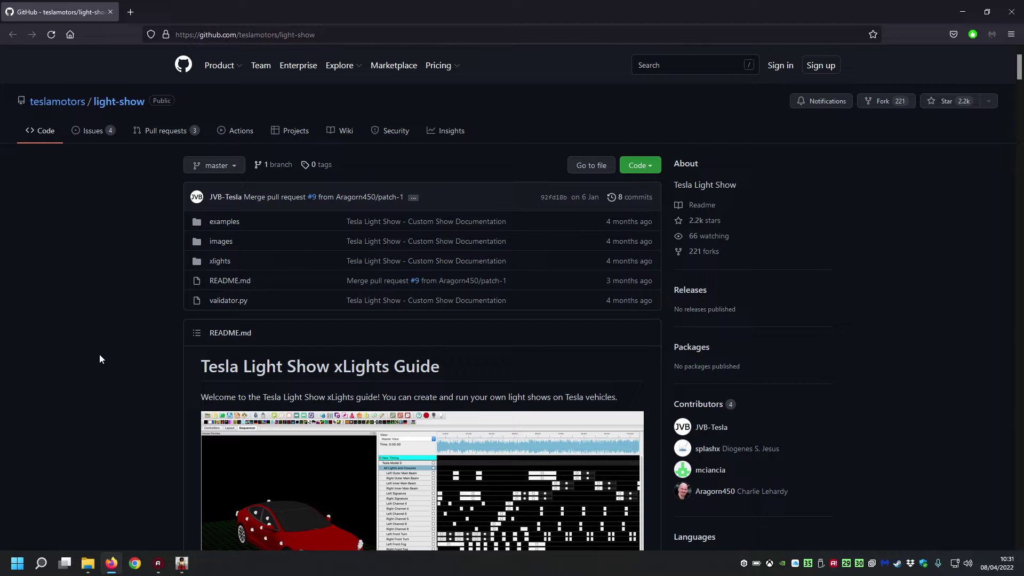
# Find the README's getting-started section on the Tesla xLights project directory and open its xLights Downloads link in a new tab.
pyautogui.scroll(-6, 104, 331)
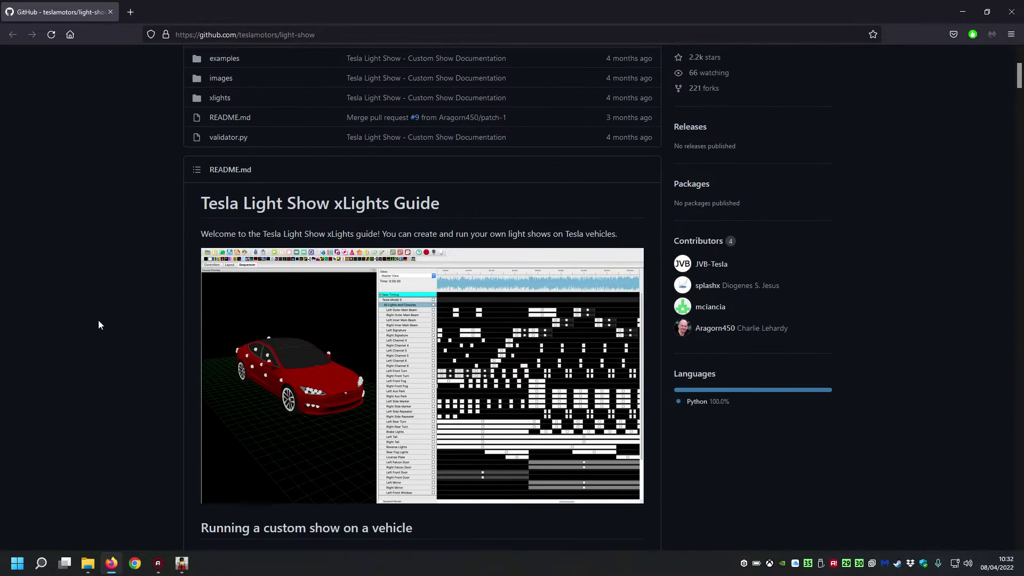
pyautogui.scroll(-20, 99, 288)
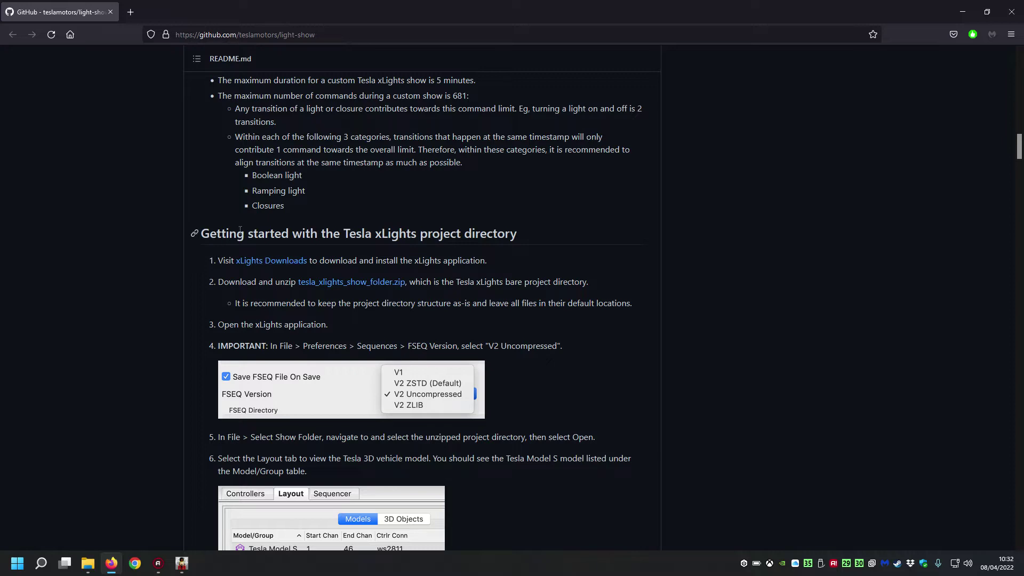
pyautogui.moveTo(236, 237); pyautogui.dragTo(357, 237)
pyautogui.click(217, 226)
pyautogui.rightClick(271, 263)
pyautogui.click(273, 268)
pyautogui.hotkey('ctrl', 'Tab')
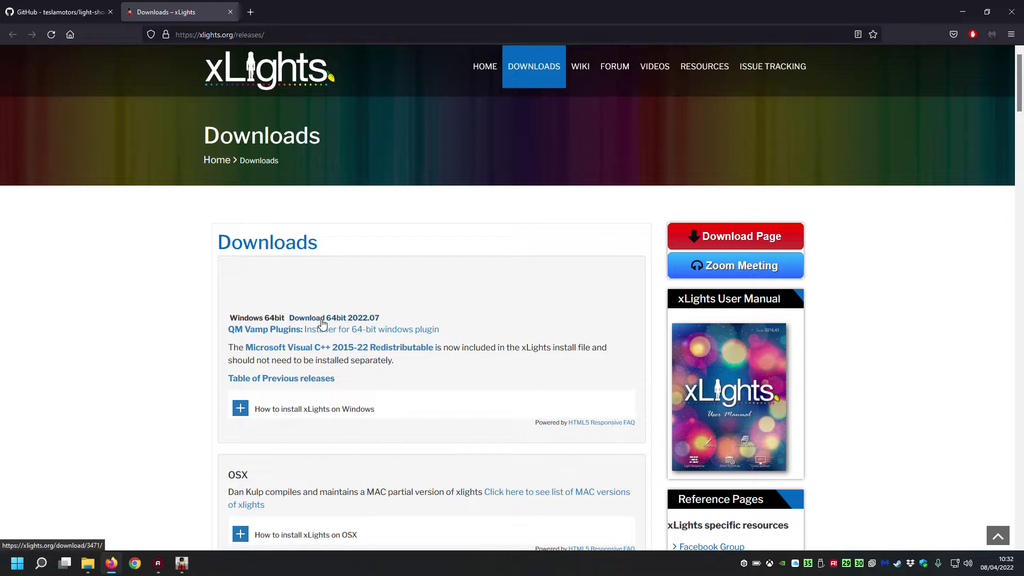
# Switch to the Tesla Light Show folder in File Explorer and look at the available actions for the lightshow_example_1 archive.
pyautogui.click(62, 8)
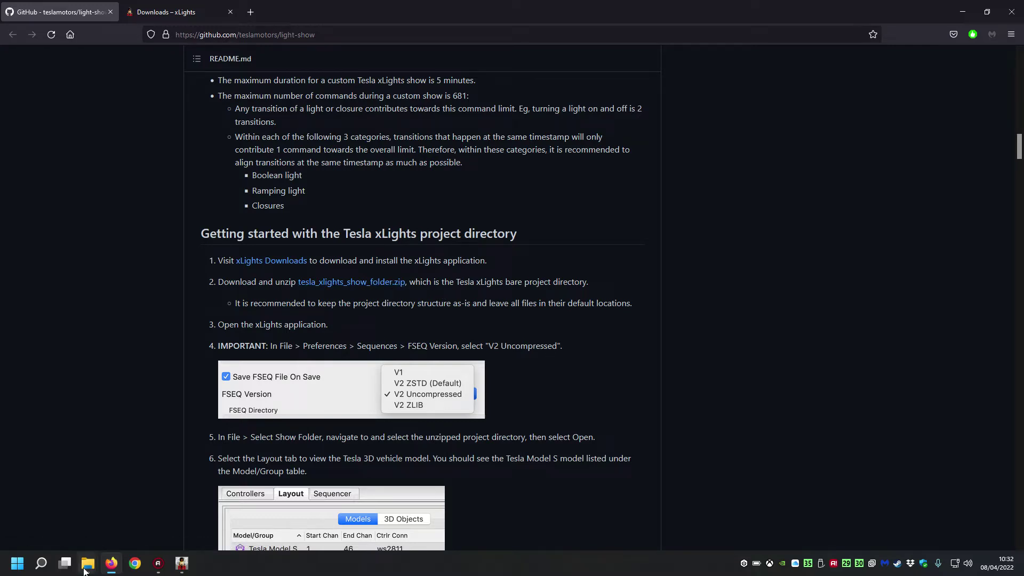
pyautogui.moveTo(86, 569)
pyautogui.click(160, 530)
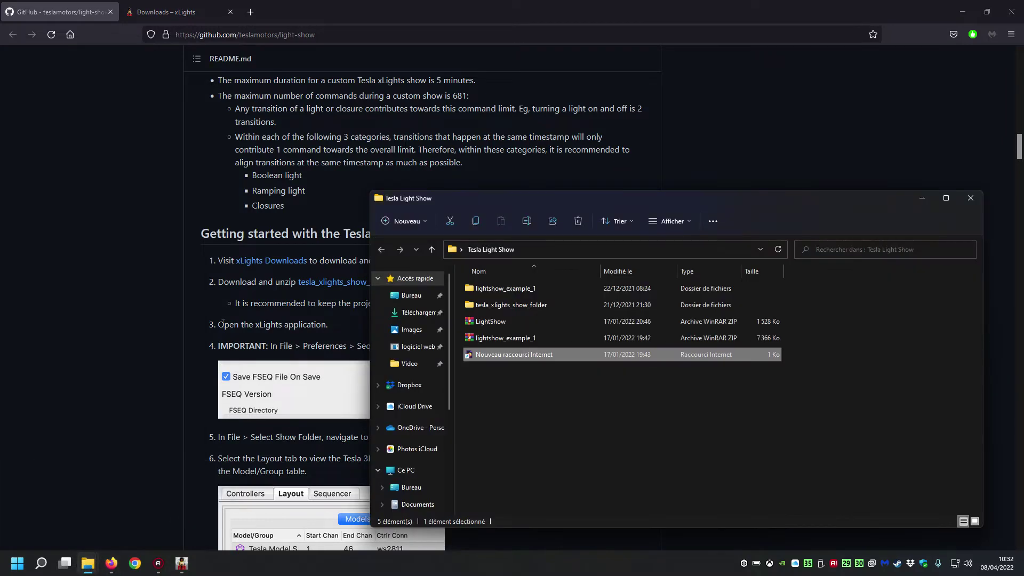
pyautogui.moveTo(558, 207); pyautogui.dragTo(375, 154)
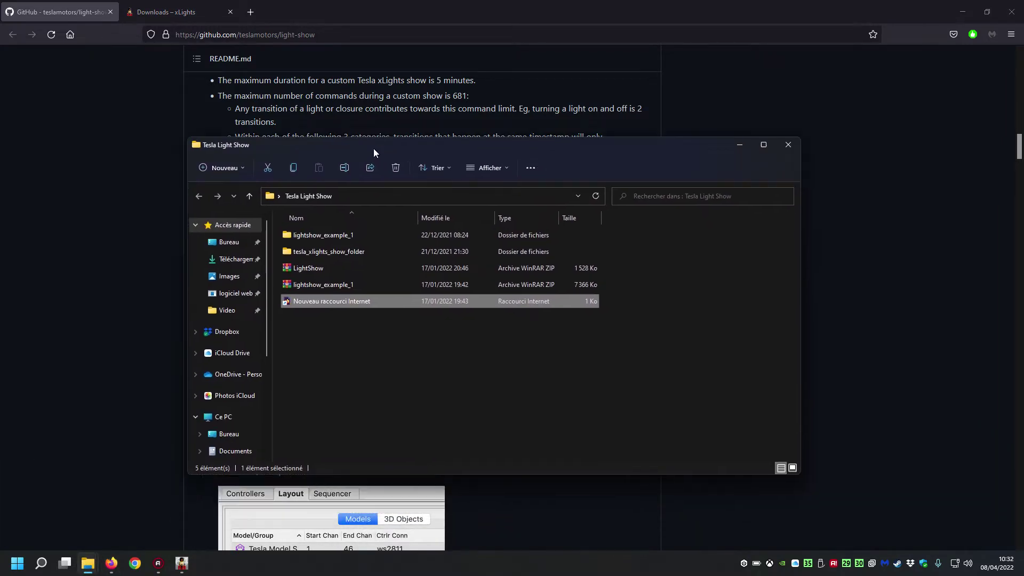
pyautogui.click(319, 285)
pyautogui.rightClick(313, 286)
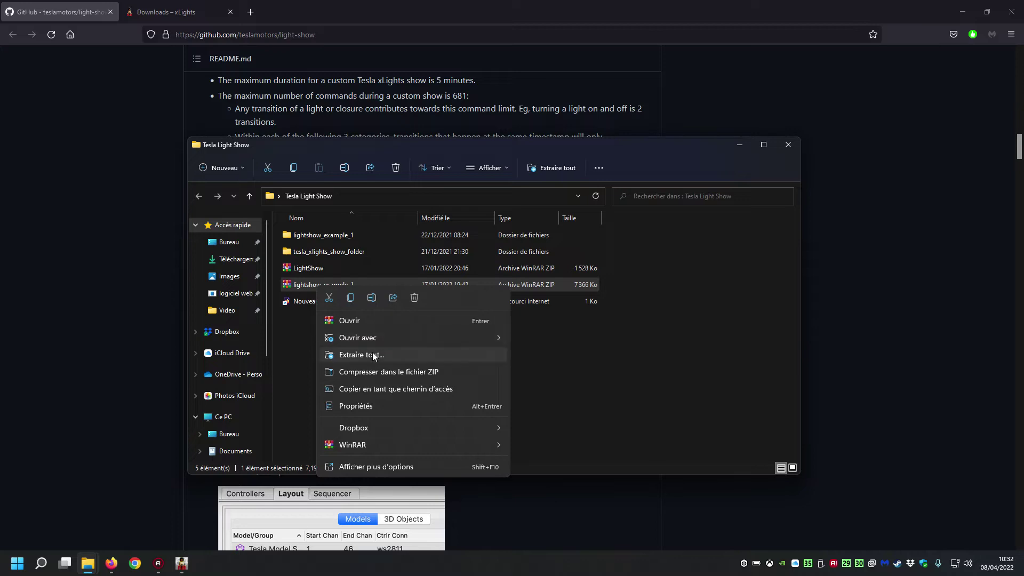
pyautogui.click(541, 352)
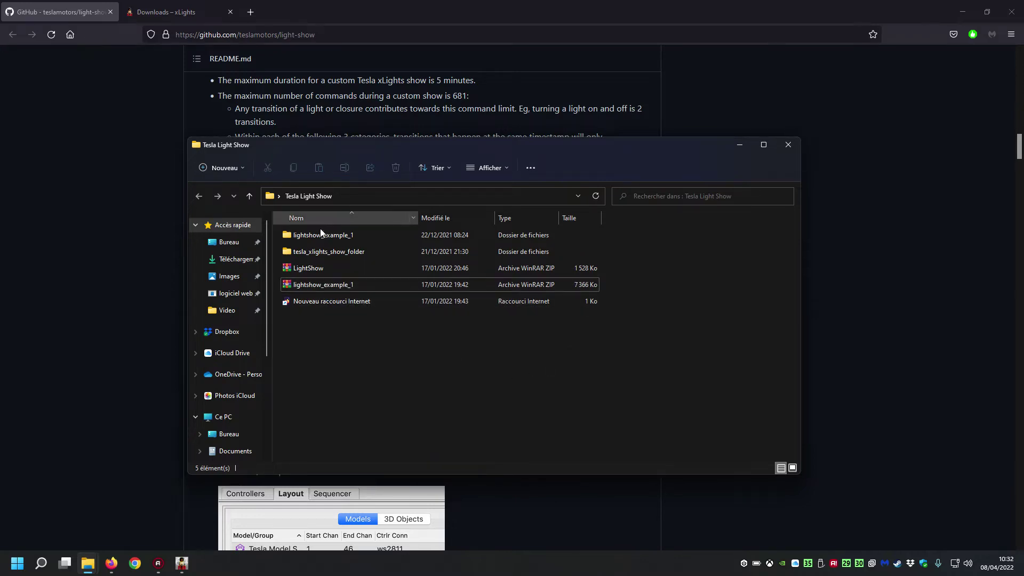
# Look through the contents of tesla_xlights_show_folder and return to the Tesla Light Show folder.
pyautogui.doubleClick(363, 250)
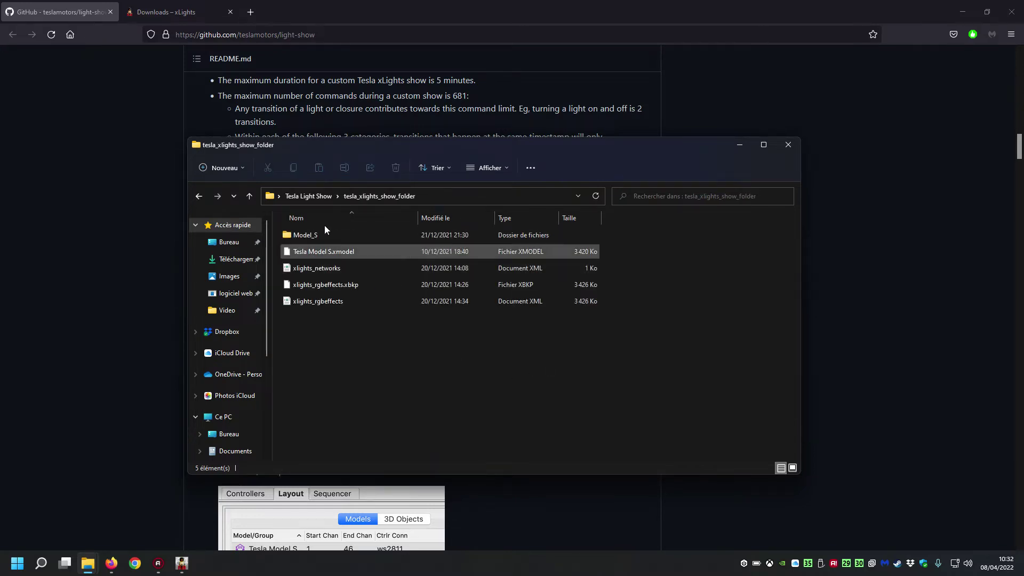
pyautogui.click(301, 195)
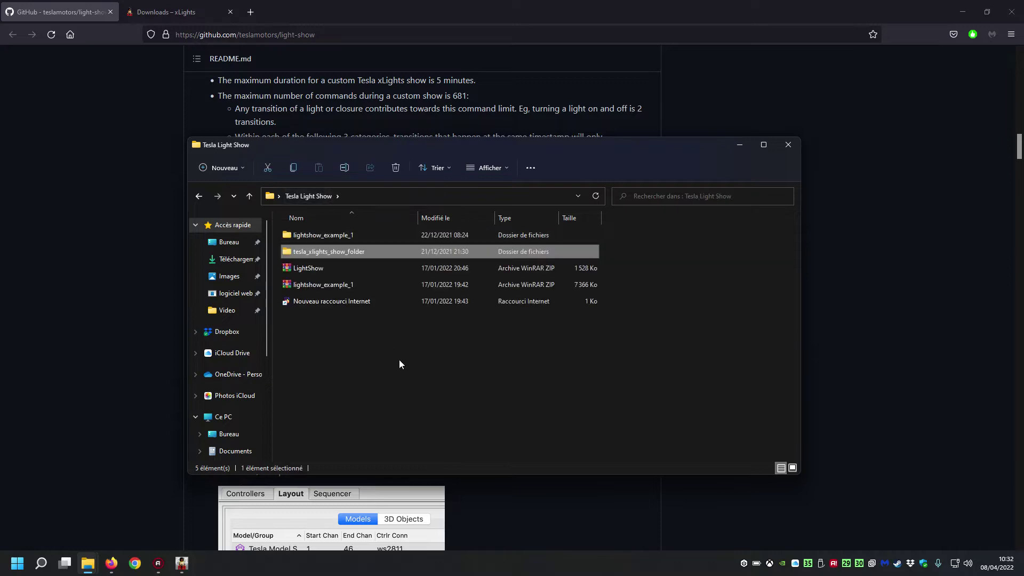
pyautogui.click(399, 360)
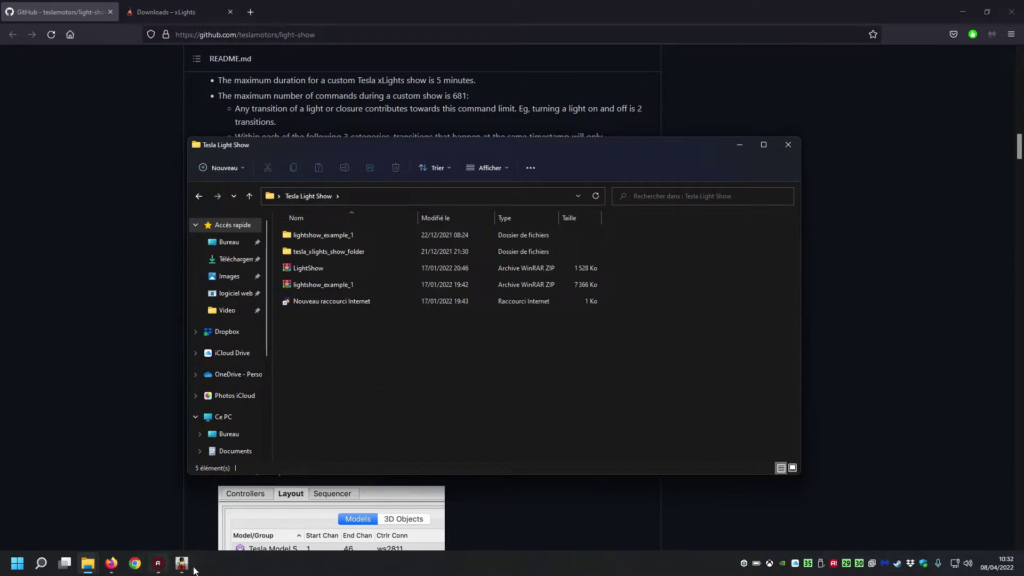
# Switch to xLights and select tesla_xlights_show_folder as the show directory.
pyautogui.click(182, 563)
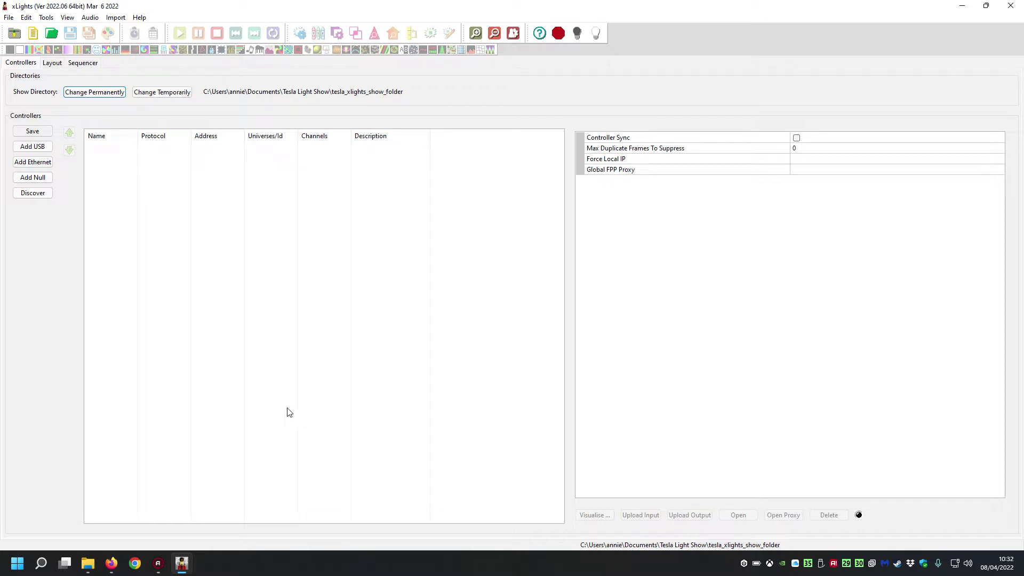
pyautogui.click(14, 34)
pyautogui.click(136, 142)
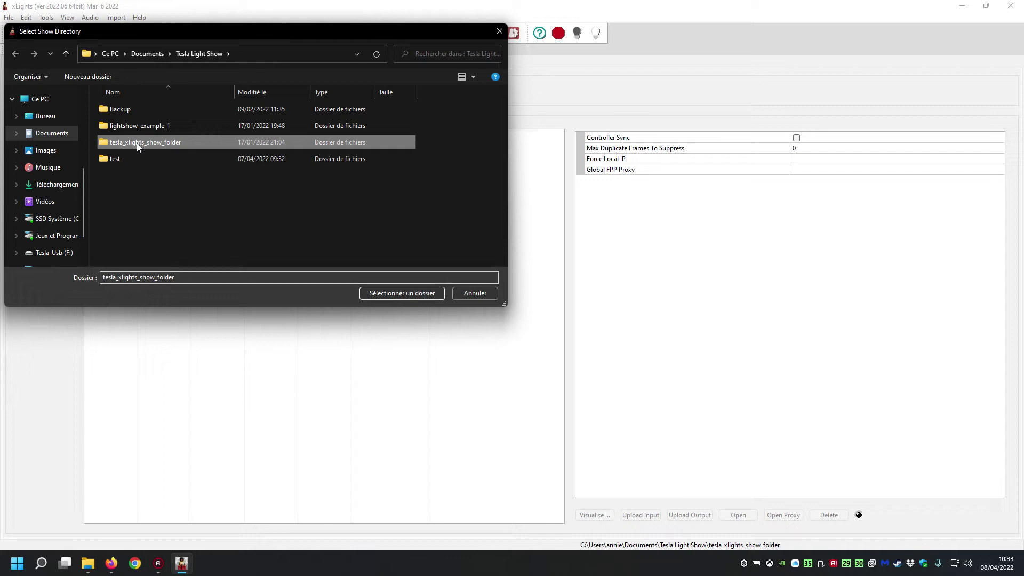
pyautogui.click(407, 293)
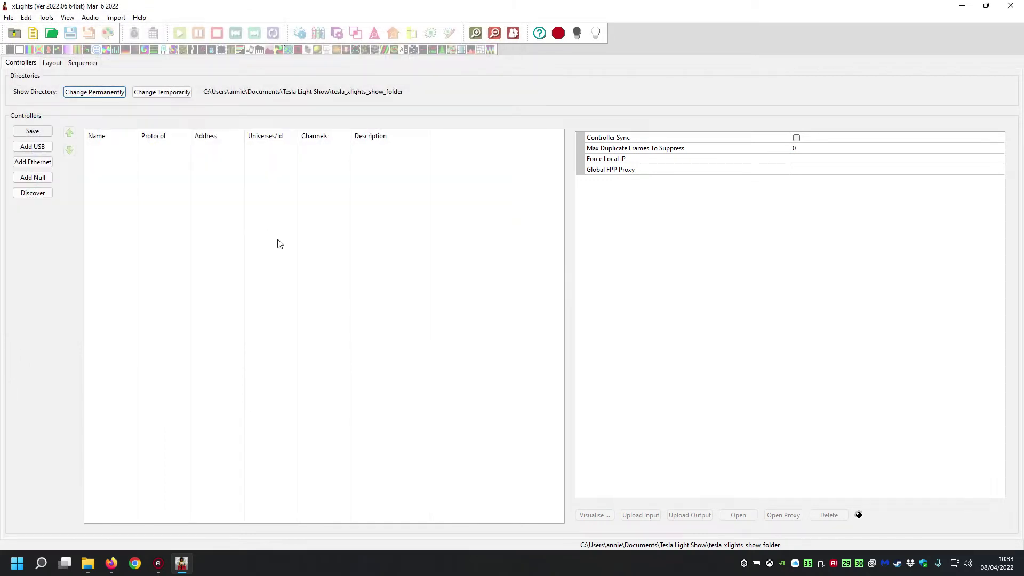
# Set the FSEQ version to V2 Uncompressed in the sequence preferences.
pyautogui.click(8, 18)
pyautogui.click(81, 136)
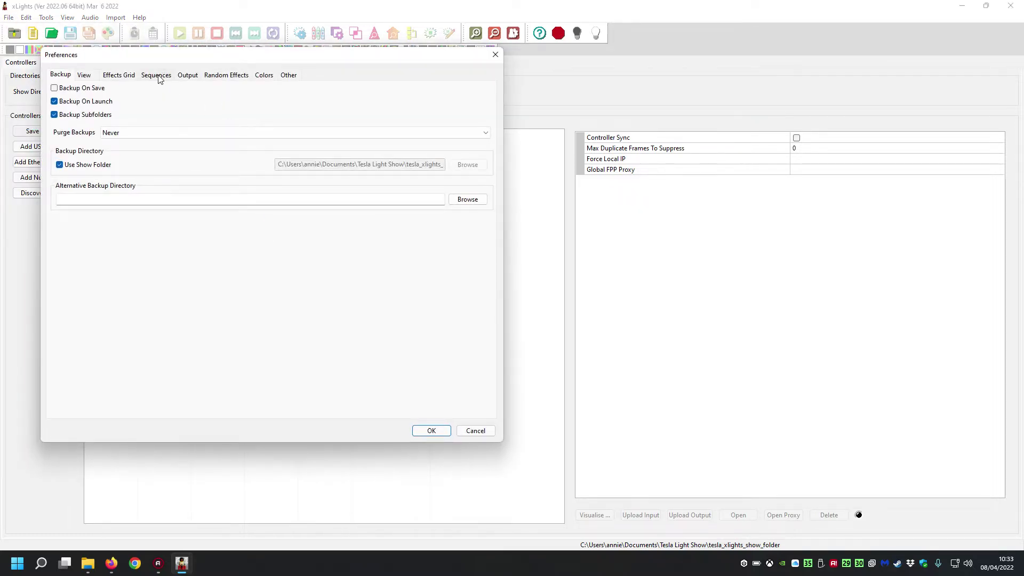
pyautogui.click(159, 79)
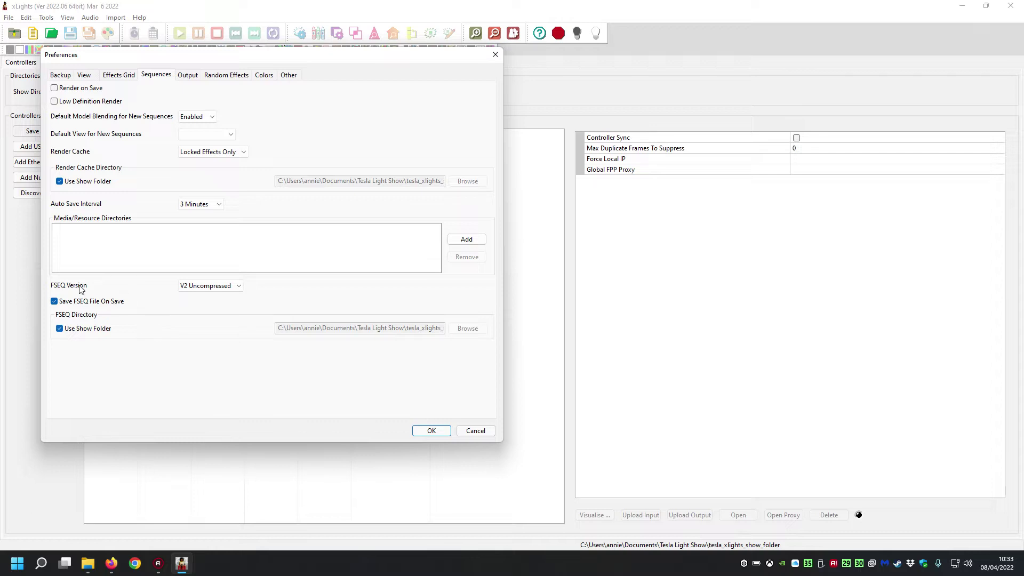
pyautogui.click(223, 288)
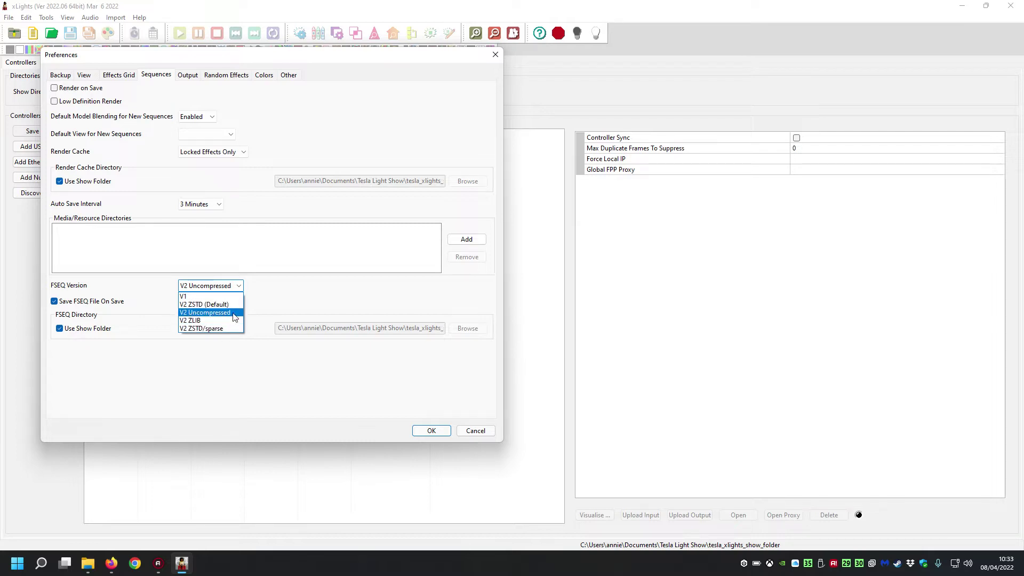
pyautogui.click(266, 316)
pyautogui.click(417, 430)
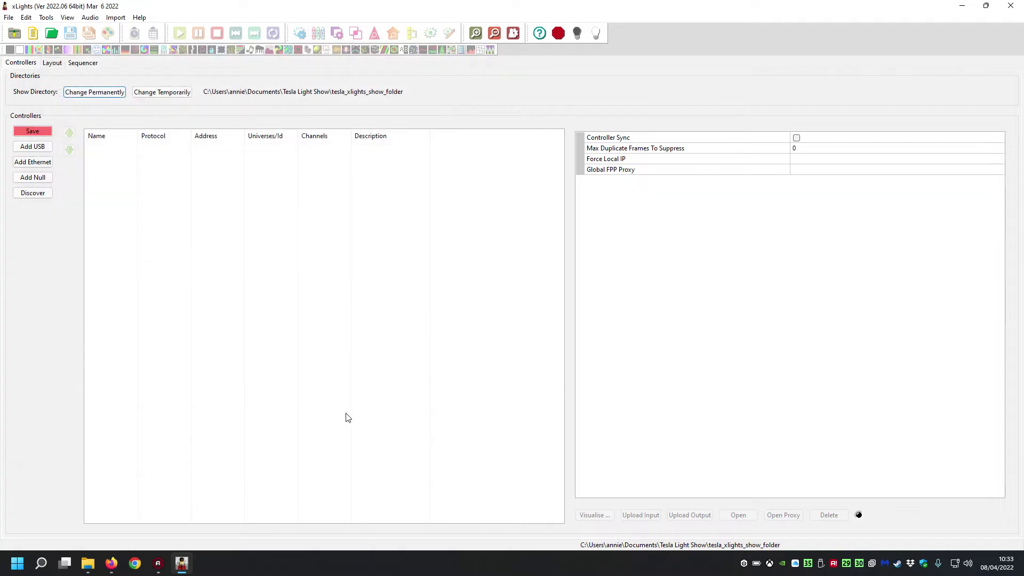
# Open the Sequencer and close the Effect Assist, Effect Settings, Layer Blending and Layer Settings windows.
pyautogui.click(83, 63)
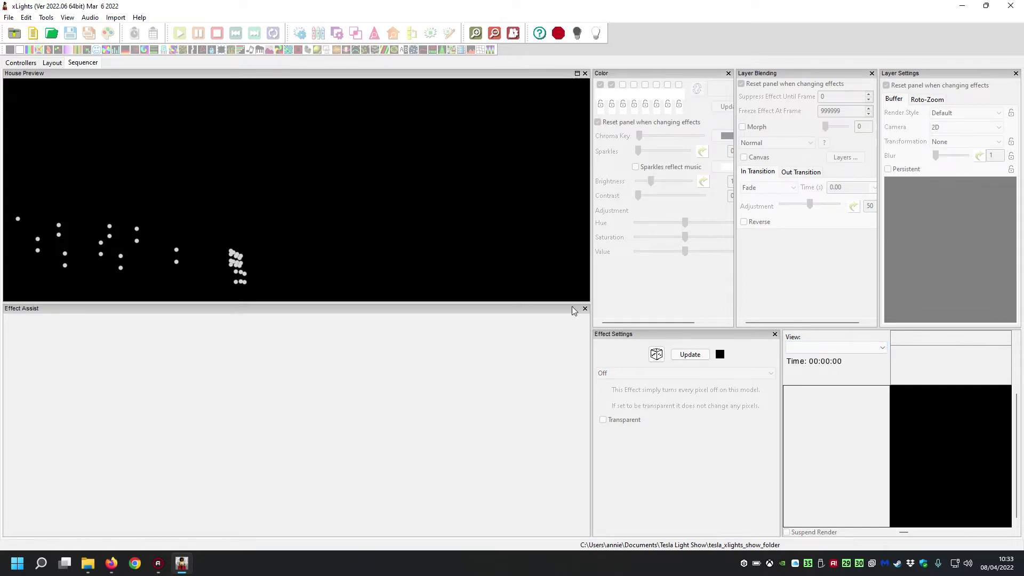
pyautogui.click(585, 308)
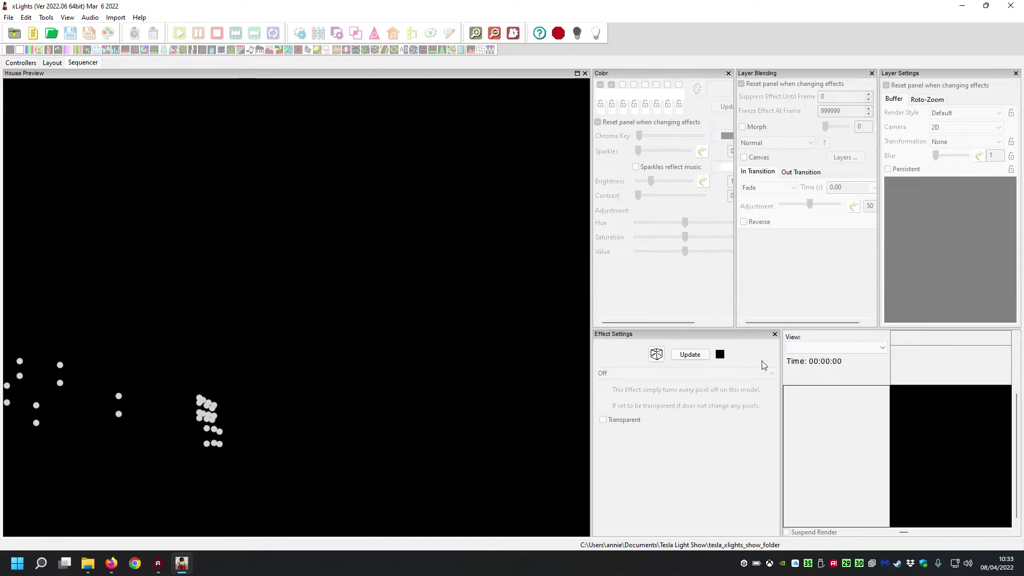
pyautogui.click(774, 336)
pyautogui.click(871, 73)
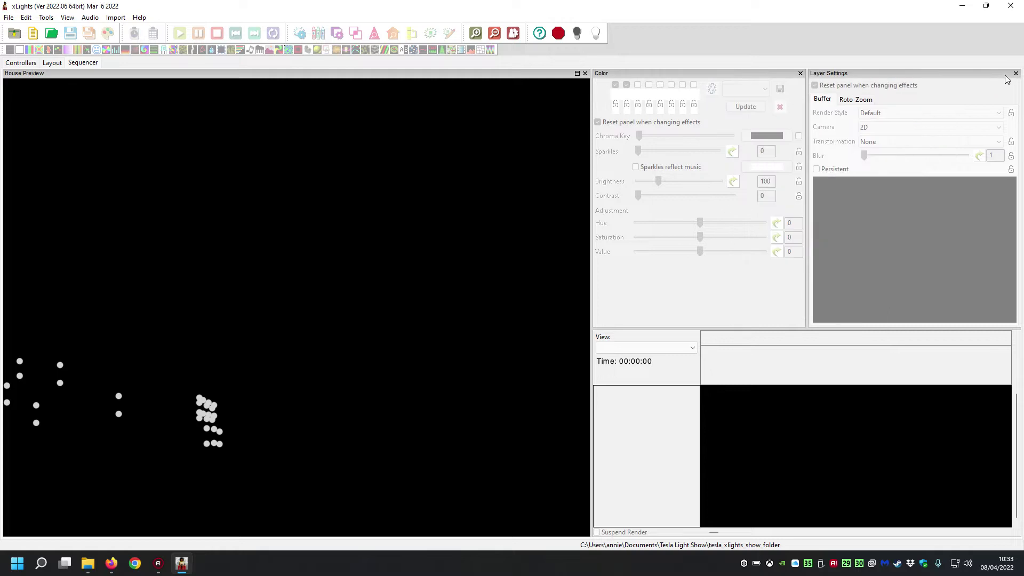
pyautogui.click(1015, 73)
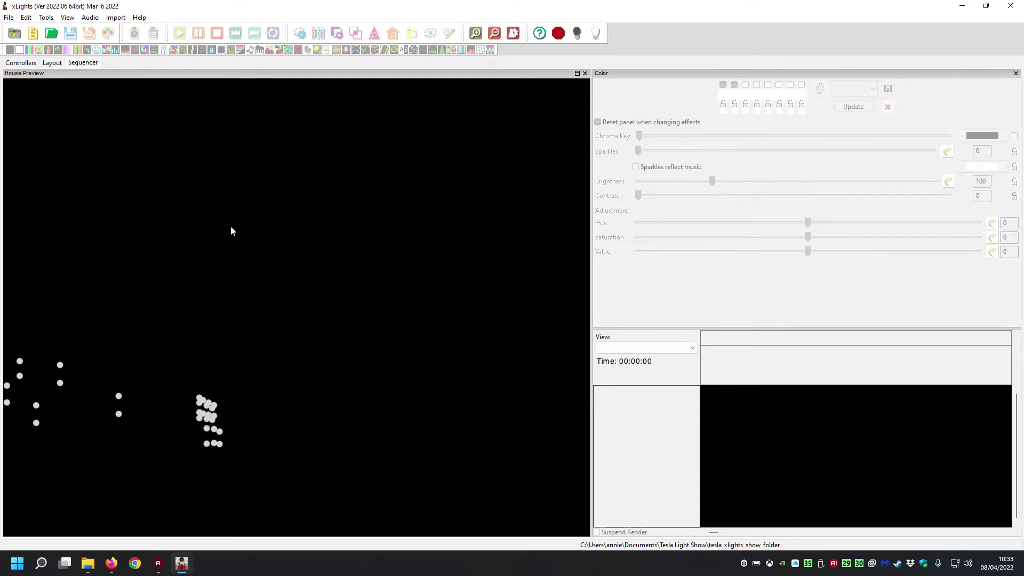
# Switch the House Preview to 3D and rotate the car so that its front faces the viewer.
pyautogui.rightClick(204, 209)
pyautogui.click(263, 215)
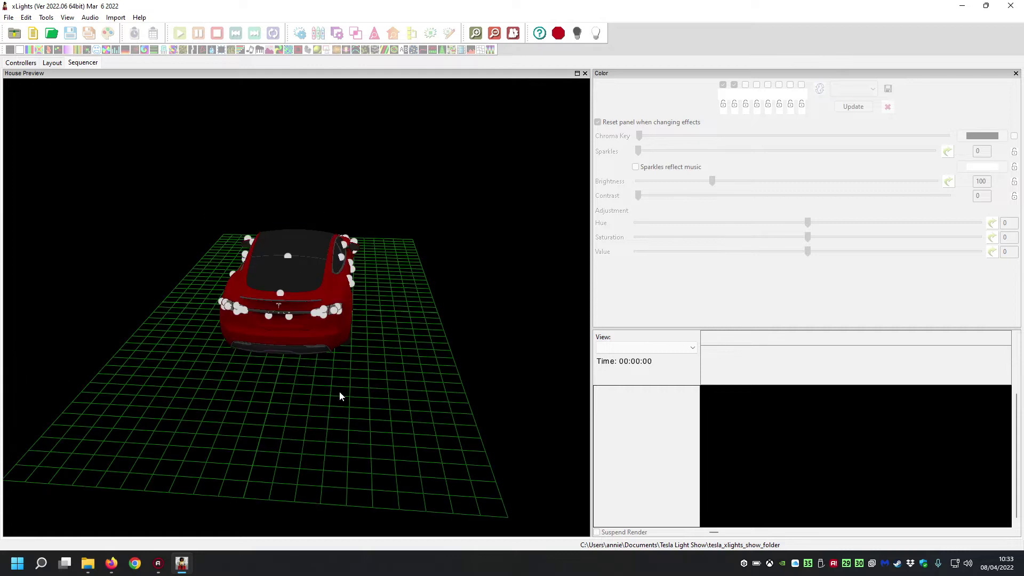
pyautogui.moveTo(402, 326); pyautogui.dragTo(215, 335)
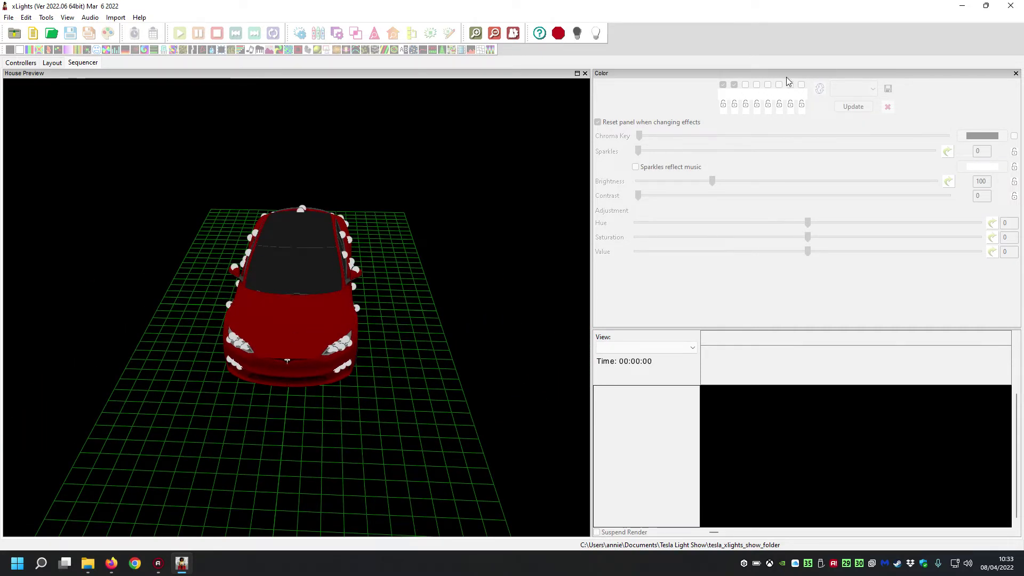
# Dock the Color window below the House Preview and narrow both to enlarge the timeline area.
pyautogui.moveTo(787, 77); pyautogui.dragTo(434, 365)
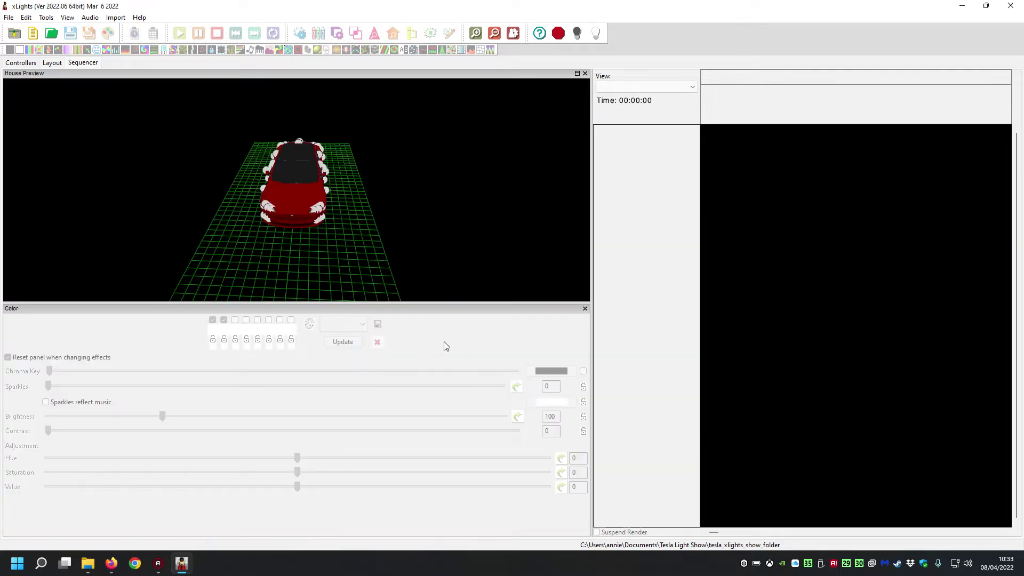
pyautogui.moveTo(592, 344); pyautogui.dragTo(354, 343)
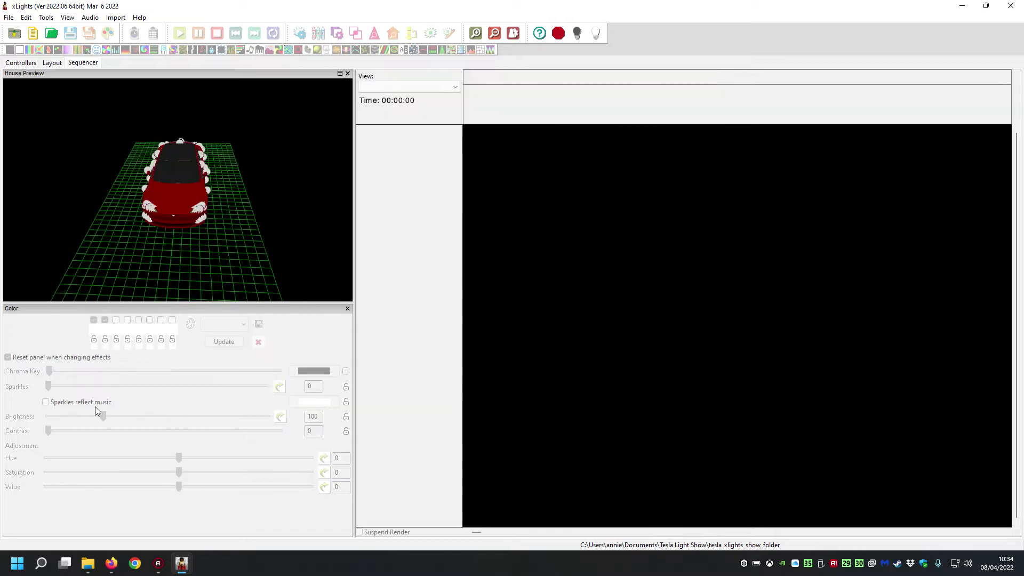
pyautogui.moveTo(172, 243); pyautogui.dragTo(186, 223)
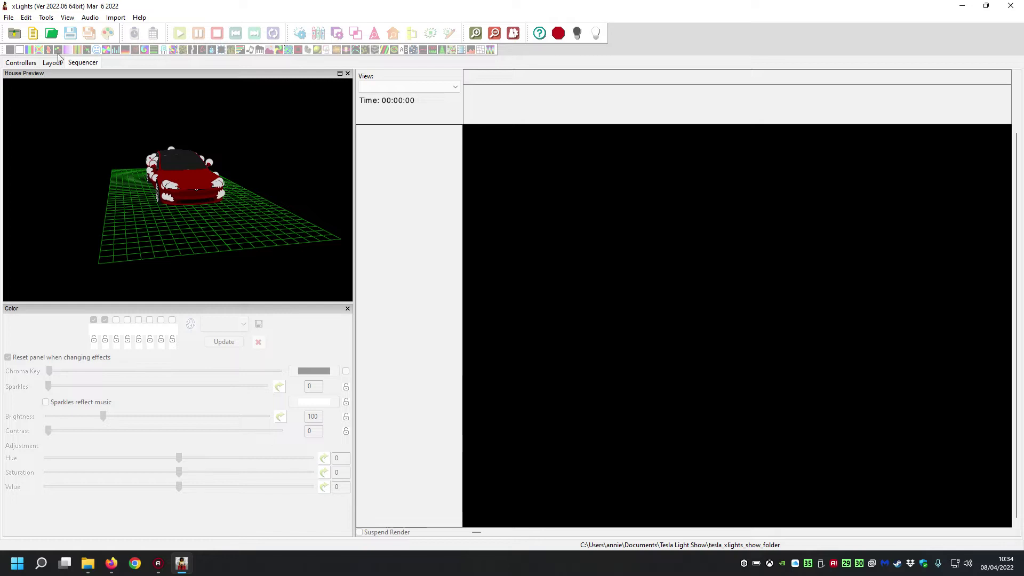
# Create a musical sequence from an audio file with a custom 20 ms frame interval and the All Models view, using Quick Start.
pyautogui.click(33, 35)
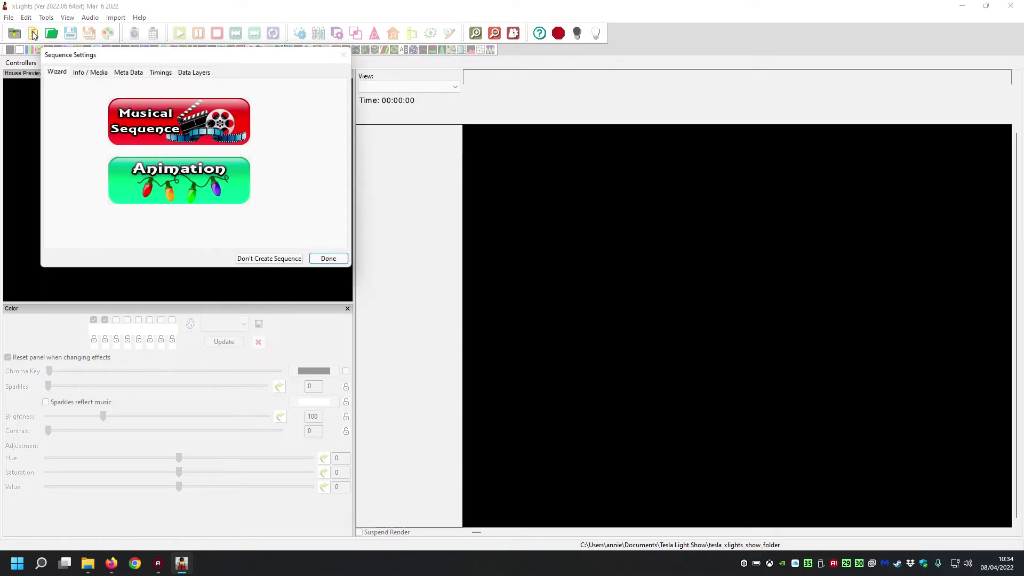
pyautogui.click(165, 119)
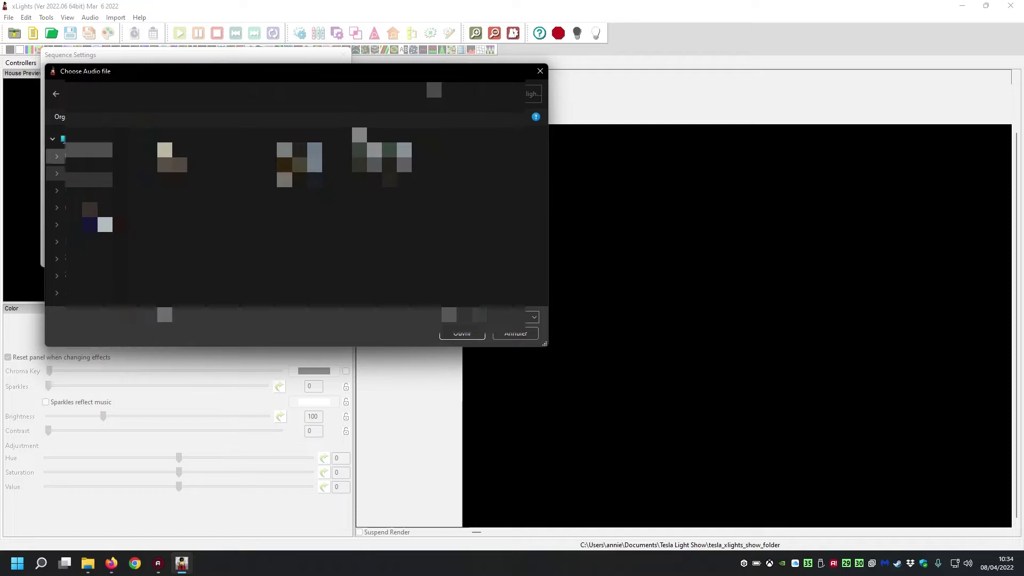
pyautogui.click(456, 335)
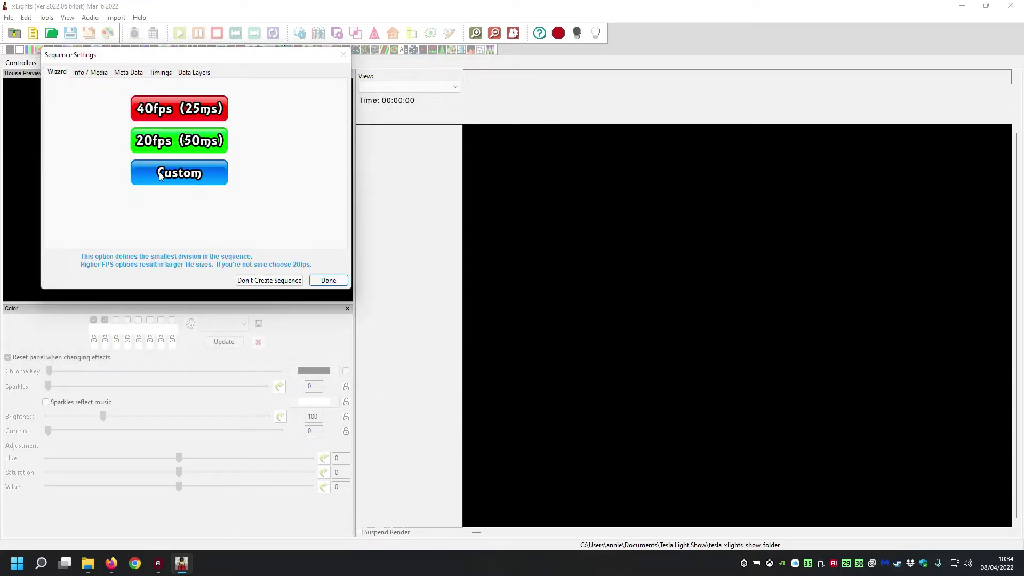
pyautogui.click(169, 175)
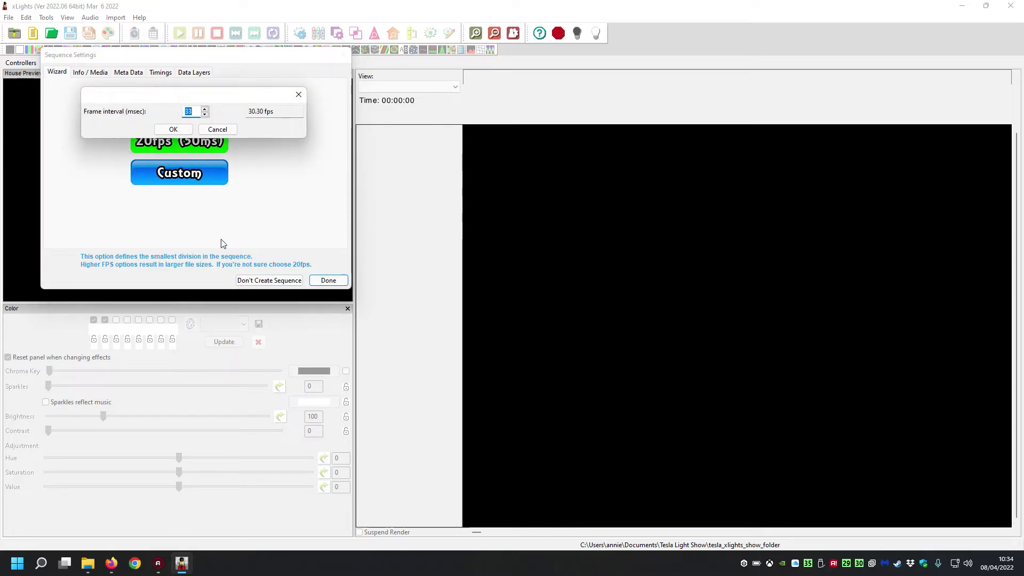
pyautogui.write('20')
pyautogui.click(171, 130)
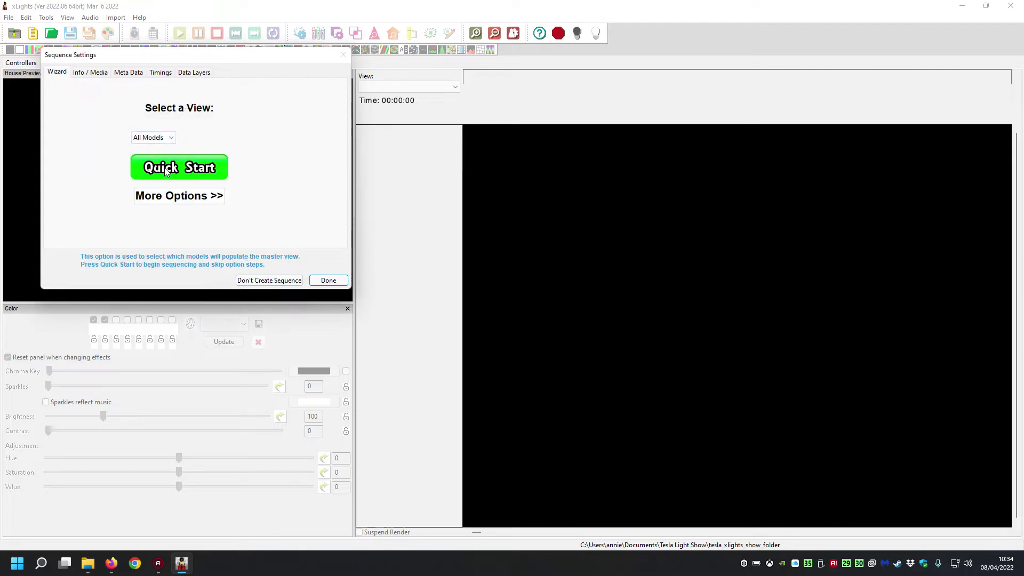
pyautogui.click(165, 169)
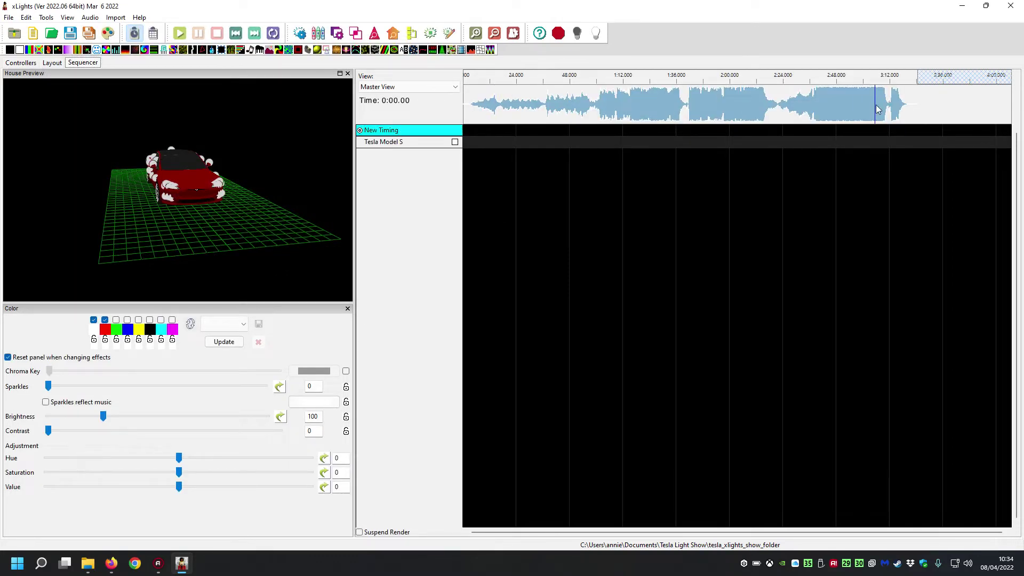
# Switch to the Tesla light-show README in Firefox and review its xLights setup, example sequence and new sequence instructions.
pyautogui.moveTo(110, 563)
pyautogui.click(120, 496)
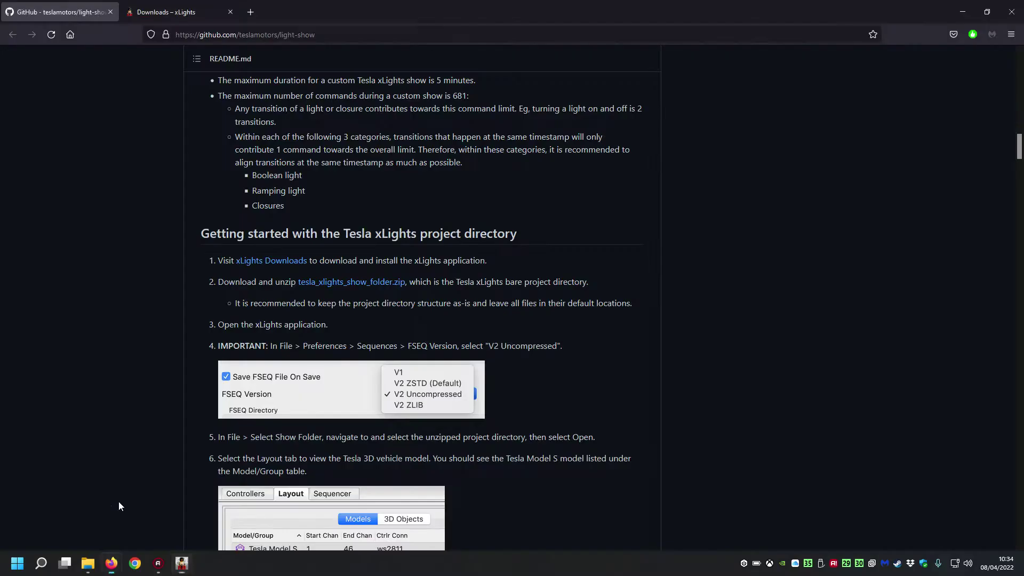
pyautogui.scroll(-10, 181, 336)
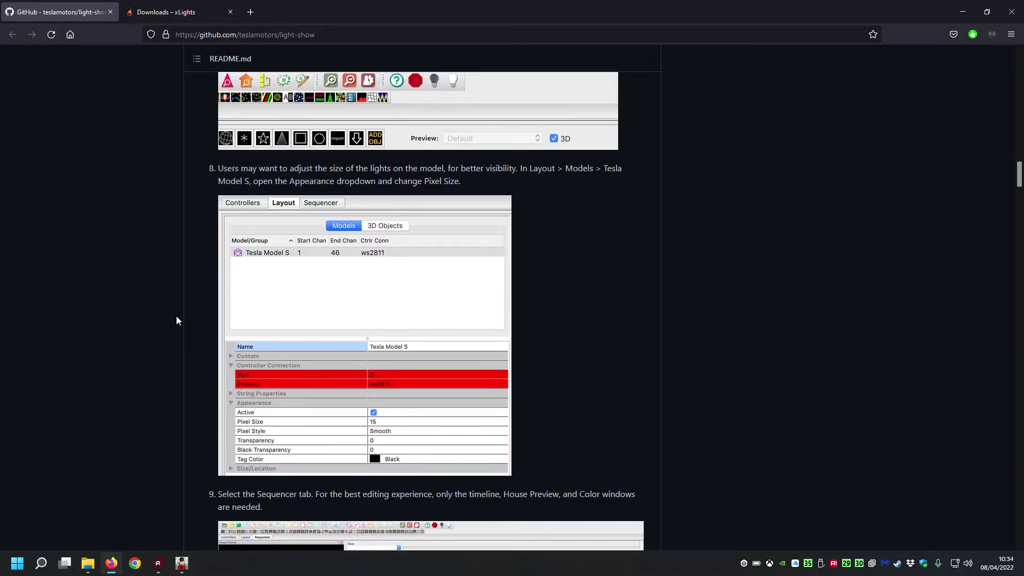
pyautogui.scroll(3, 437, 268)
pyautogui.scroll(-3, 371, 268)
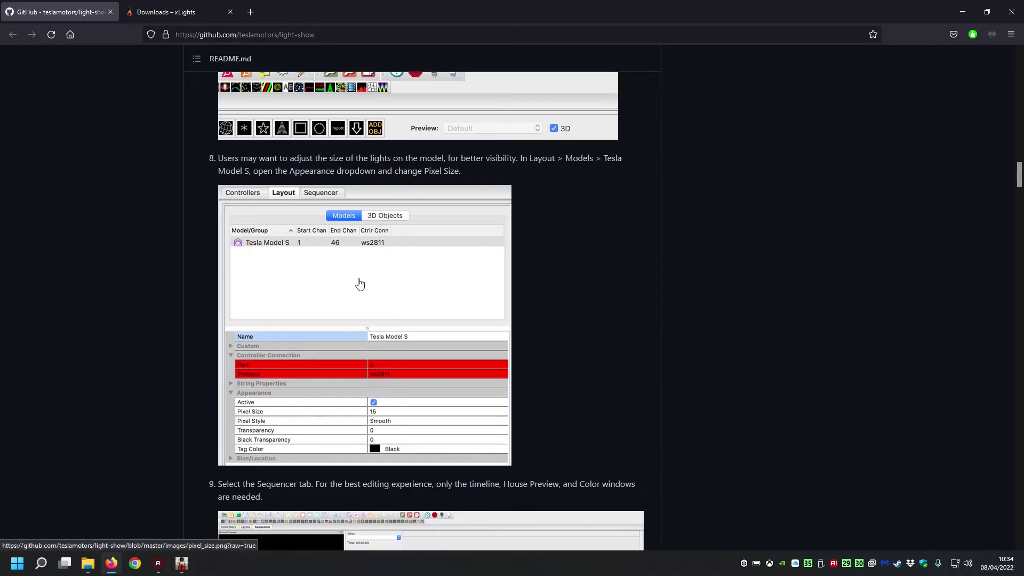
pyautogui.scroll(-5, 395, 208)
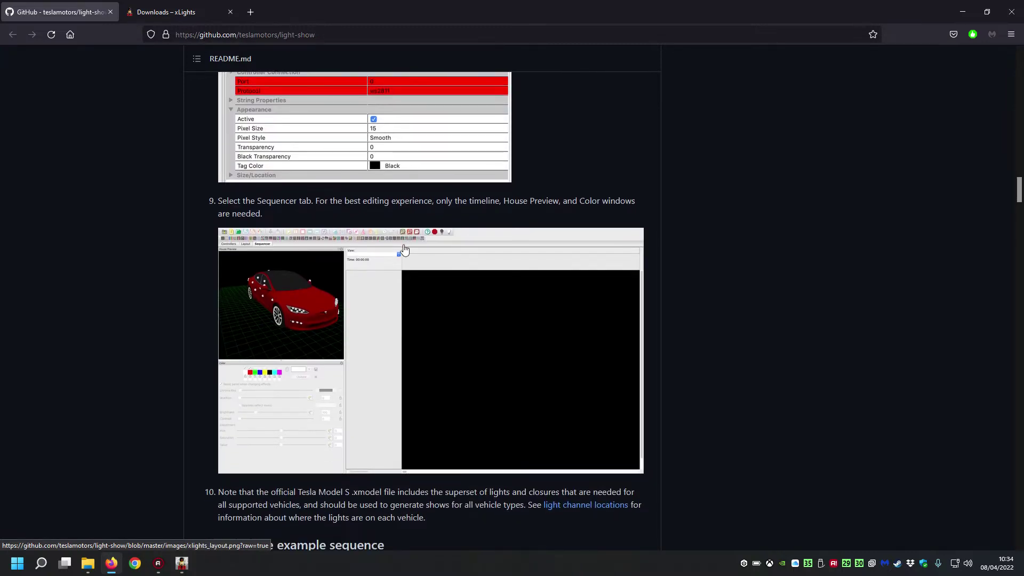
pyautogui.scroll(-2, 404, 249)
pyautogui.scroll(-3, 333, 283)
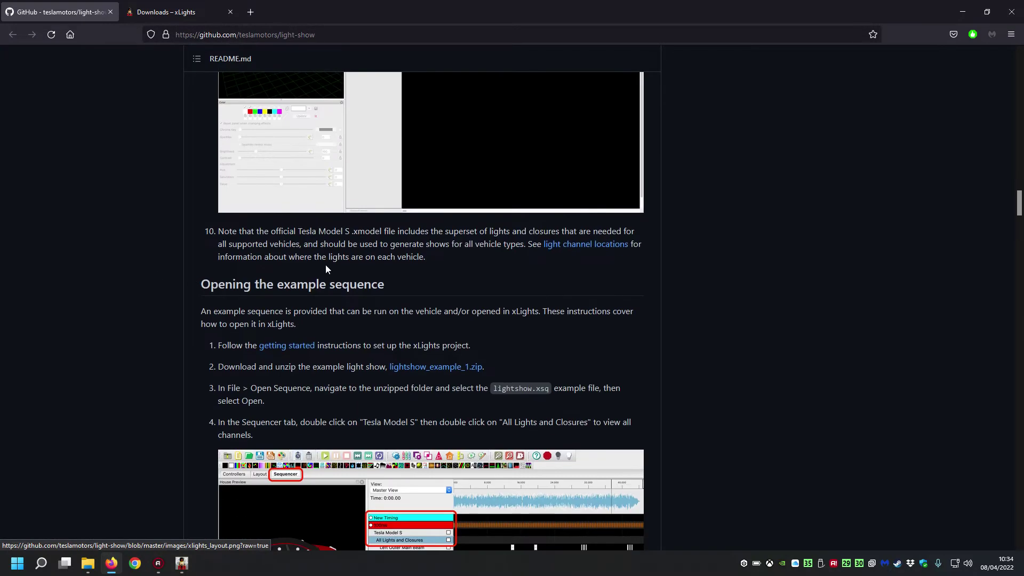
pyautogui.scroll(-3, 402, 262)
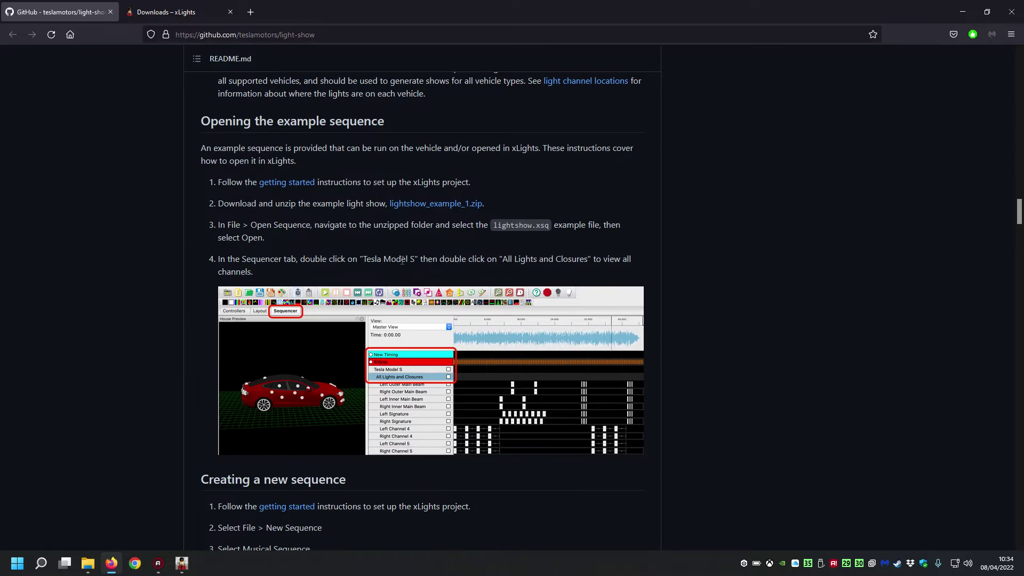
pyautogui.scroll(-3, 402, 259)
pyautogui.scroll(-4, 311, 334)
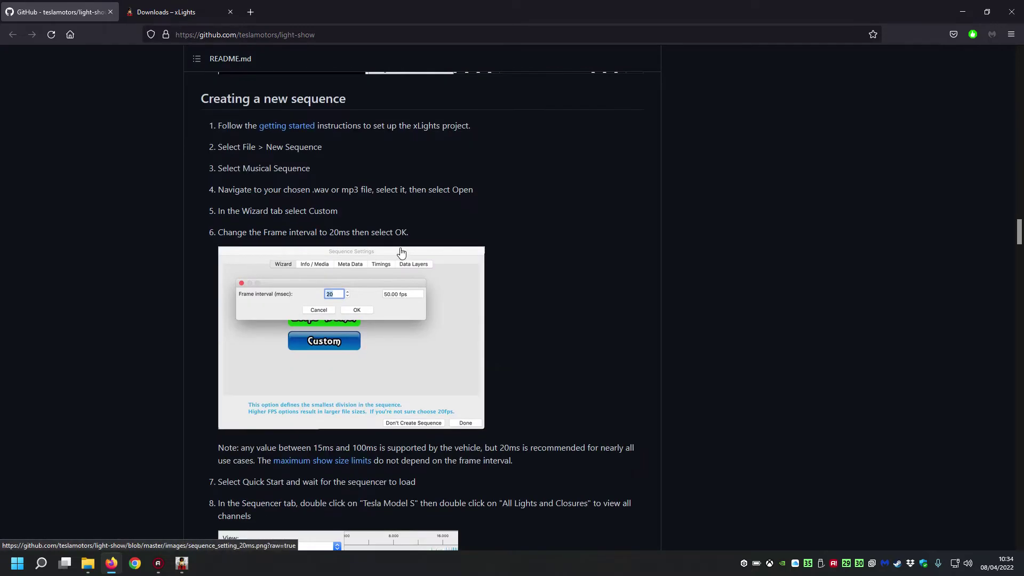
# Read the README's frame interval guidance, highlighting the recommended 20 ms setting and the supported 15 ms to 100 ms range.
pyautogui.moveTo(329, 232); pyautogui.dragTo(395, 233)
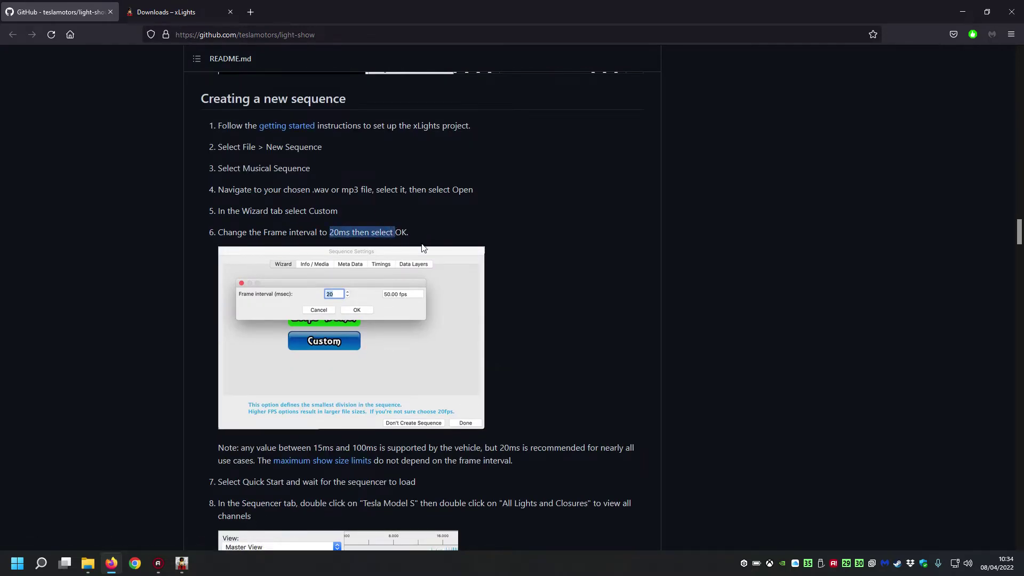
pyautogui.scroll(-1, 405, 307)
pyautogui.scroll(-4, 401, 312)
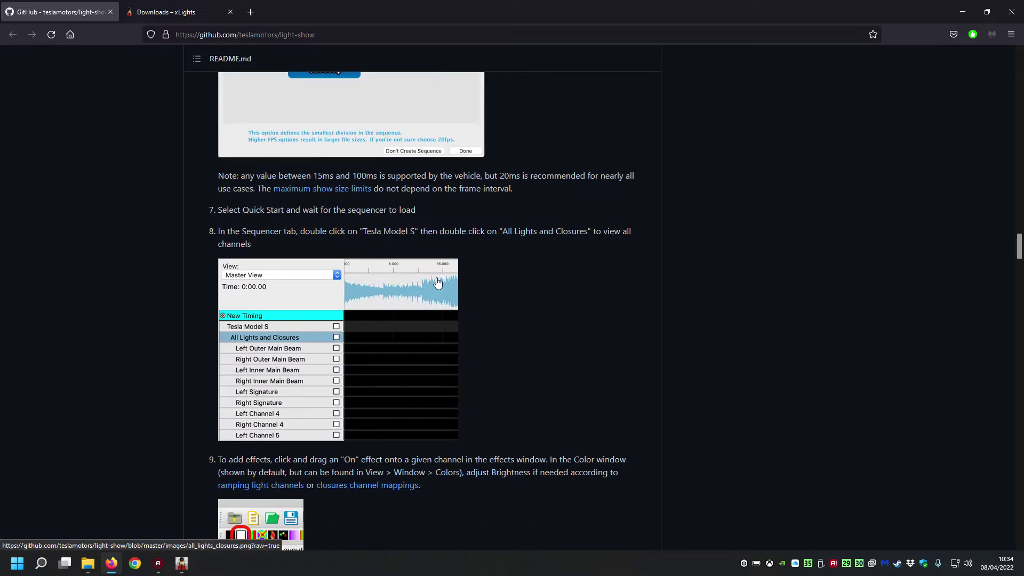
pyautogui.moveTo(315, 175); pyautogui.dragTo(378, 176)
pyautogui.click(472, 180)
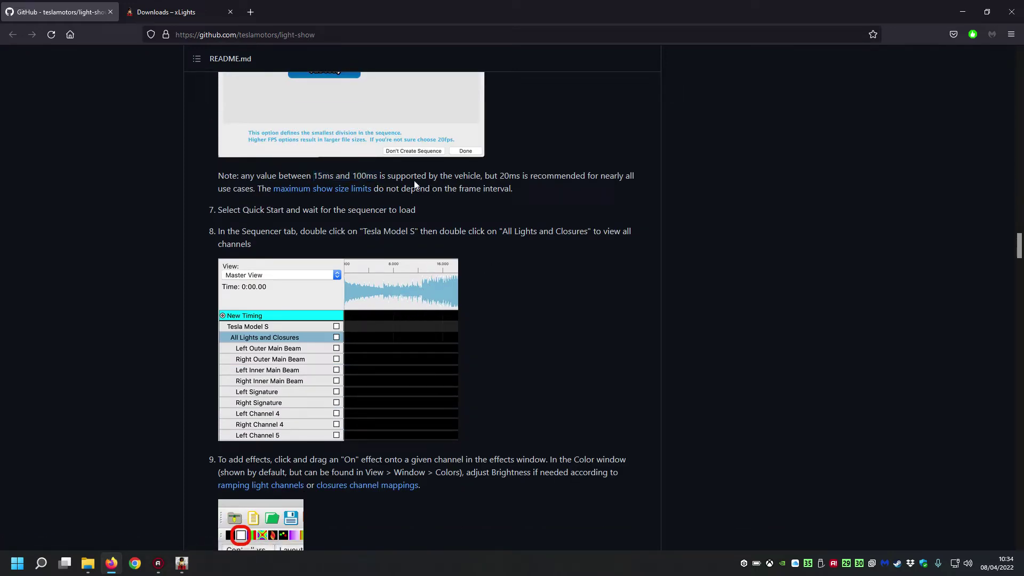
pyautogui.moveTo(352, 175); pyautogui.dragTo(375, 176)
pyautogui.click(529, 186)
# Return to xLights and expand Tesla Model S and All Lights and Closures to list every channel in the sequencer.
pyautogui.click(182, 563)
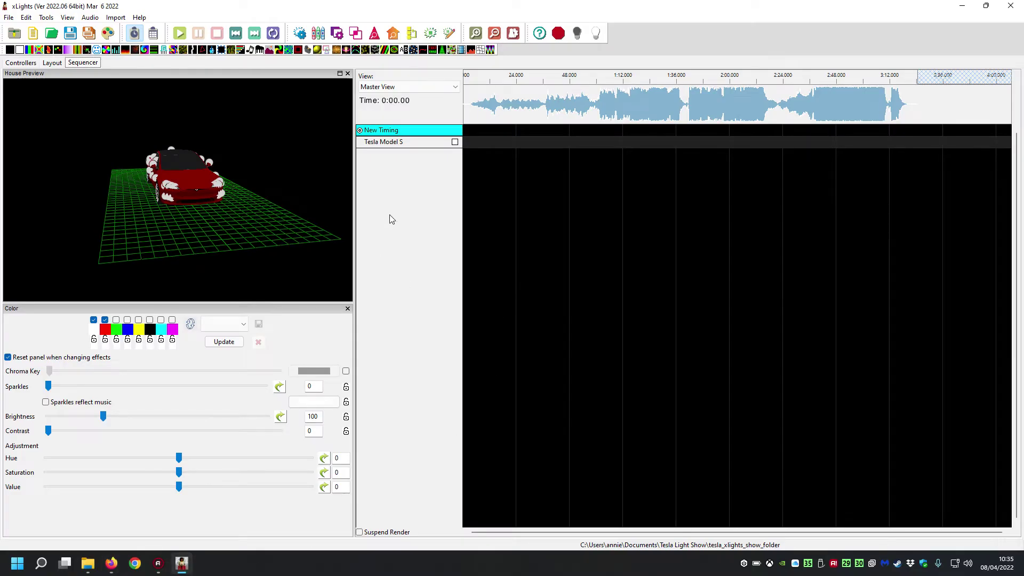
pyautogui.doubleClick(393, 142)
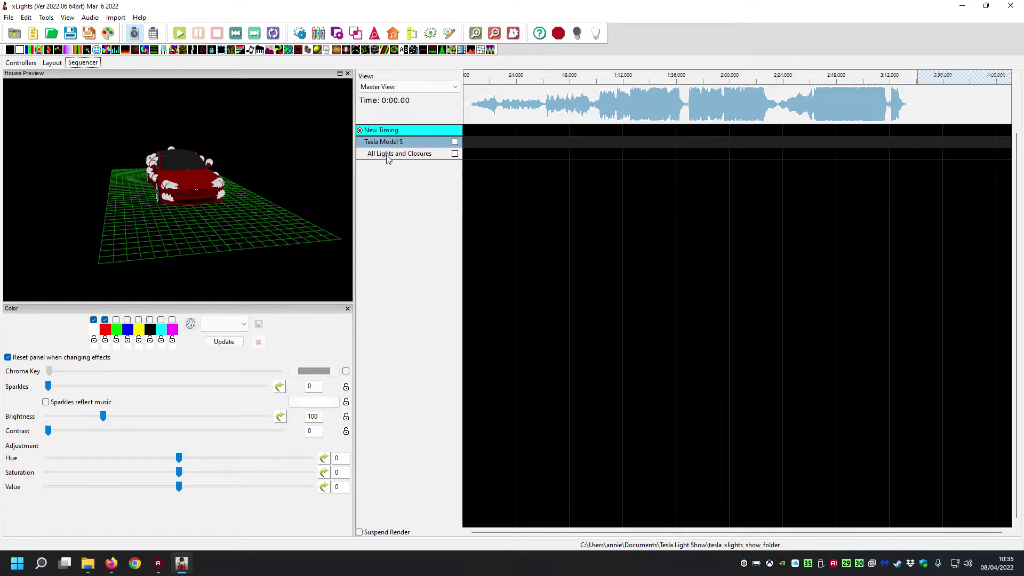
pyautogui.doubleClick(408, 155)
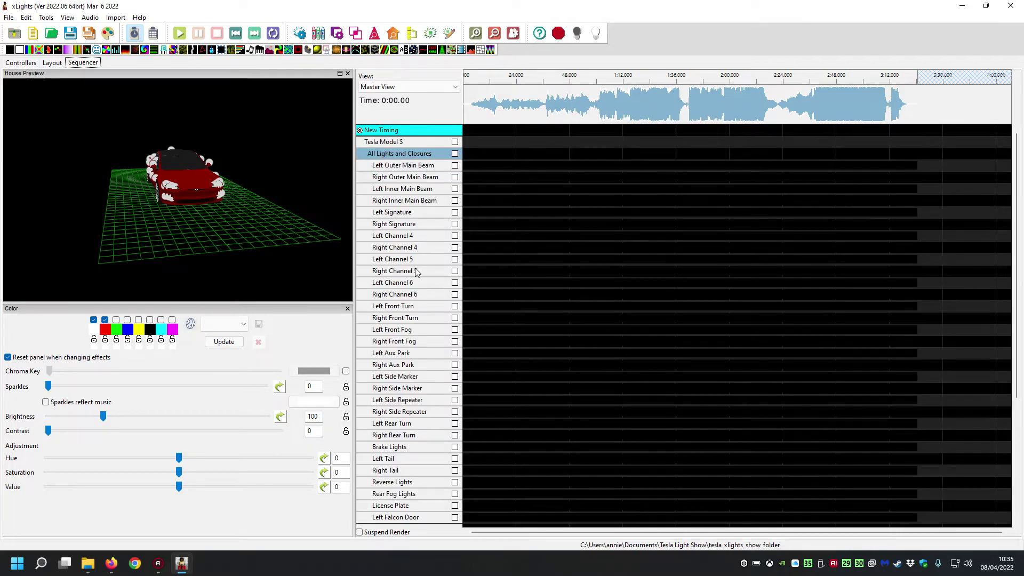
pyautogui.scroll(-3, 601, 261)
pyautogui.scroll(3, 423, 323)
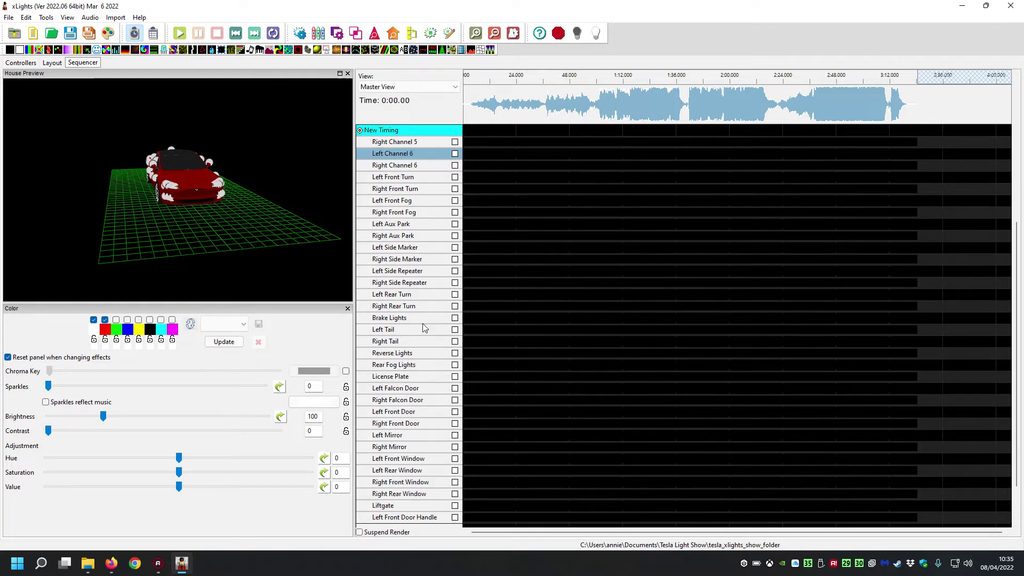
pyautogui.scroll(1, 426, 317)
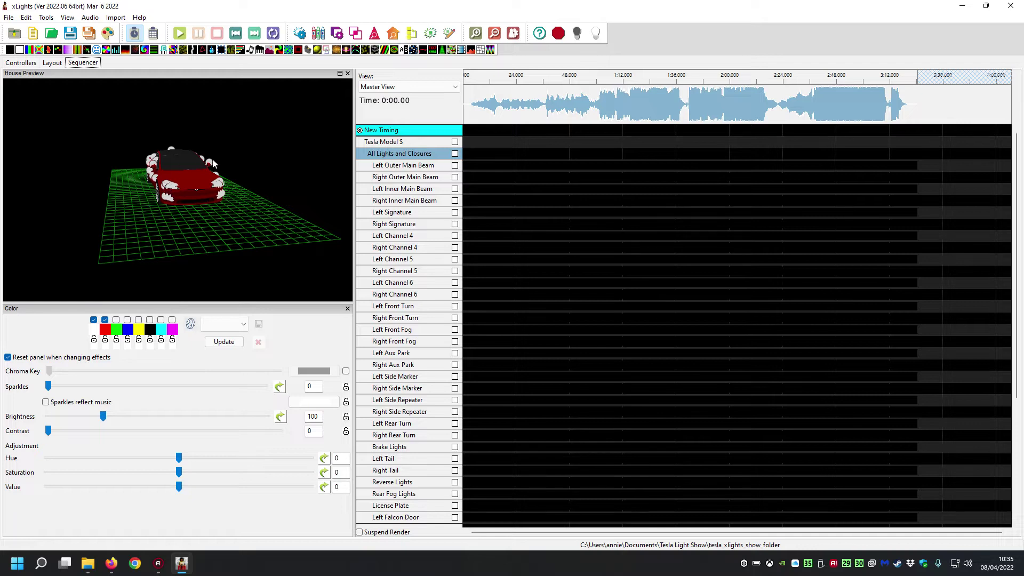
# Return to the README in Firefox and examine the light channel locations for each Tesla model and the closures channels table.
pyautogui.click(111, 563)
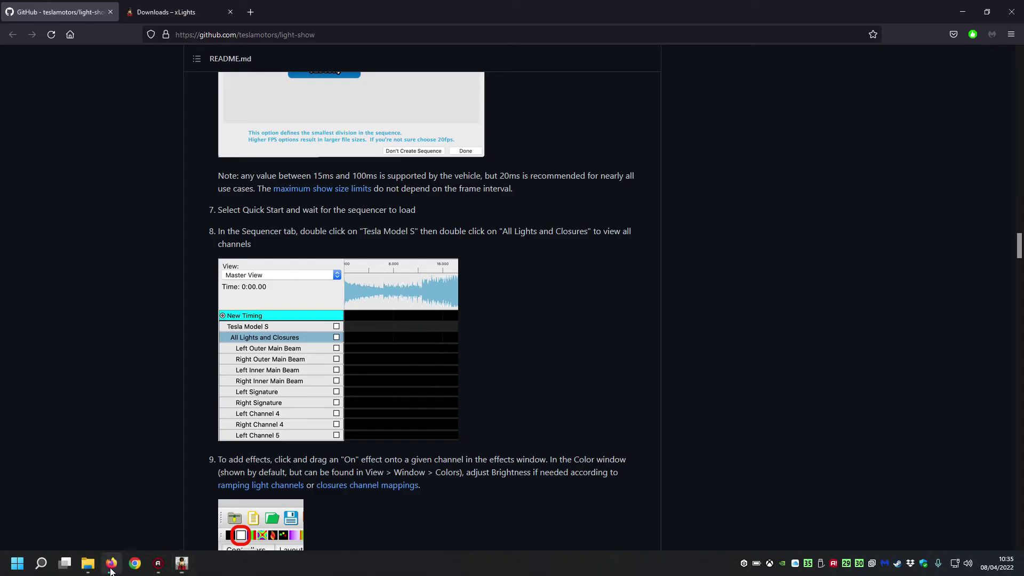
pyautogui.scroll(-20, 112, 276)
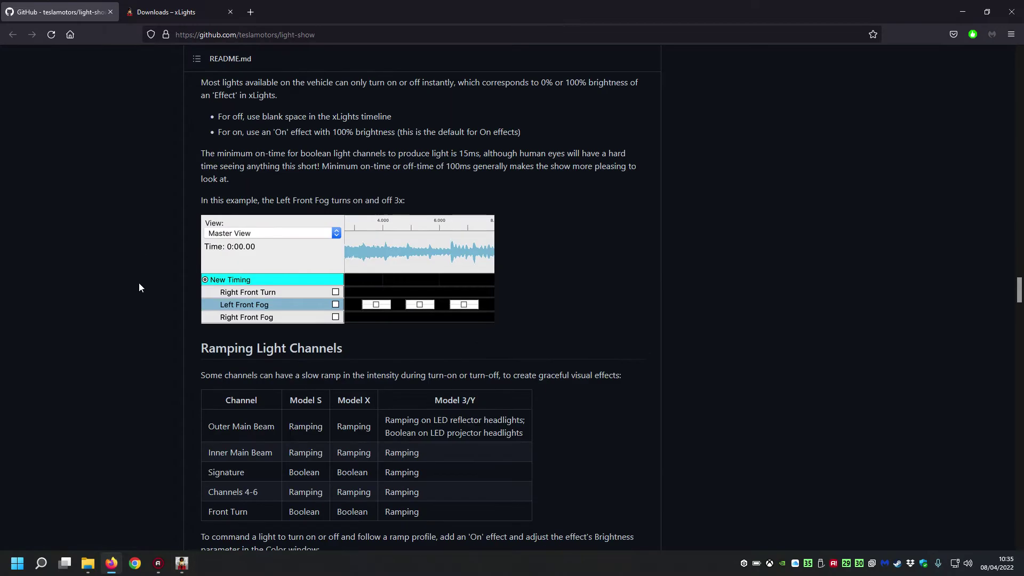
pyautogui.scroll(-15, 138, 301)
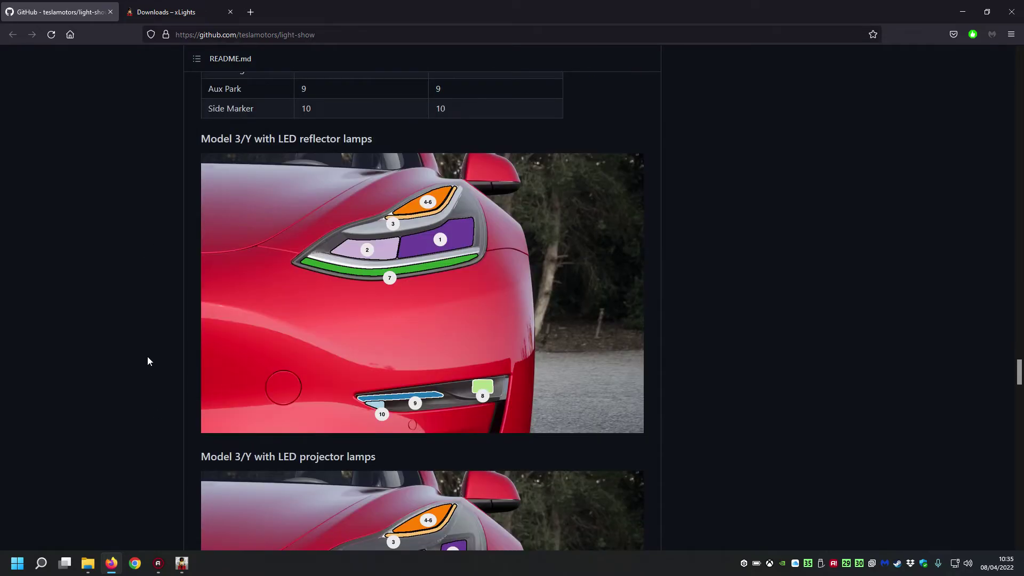
pyautogui.scroll(4, 148, 305)
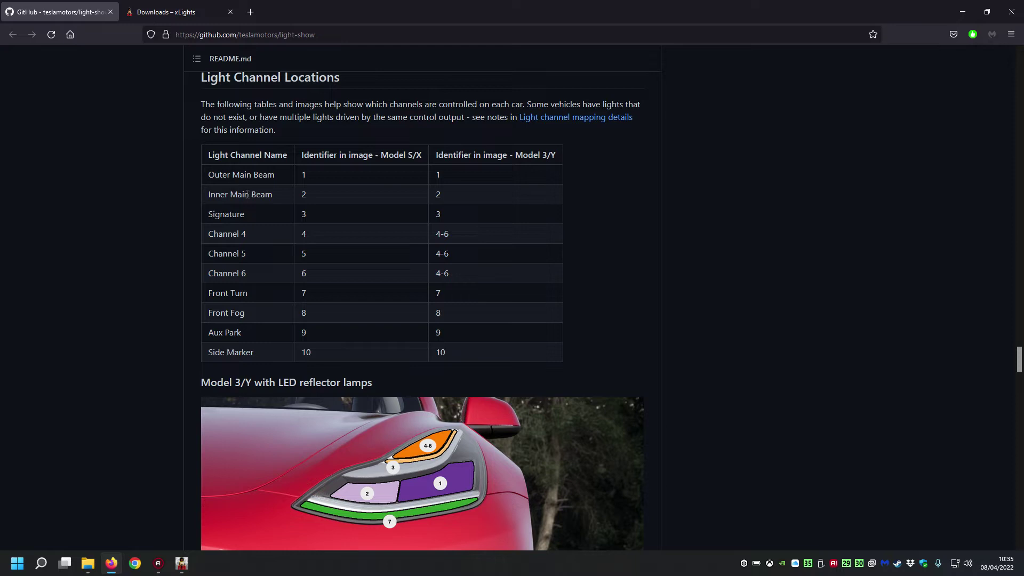
pyautogui.scroll(-4, 262, 361)
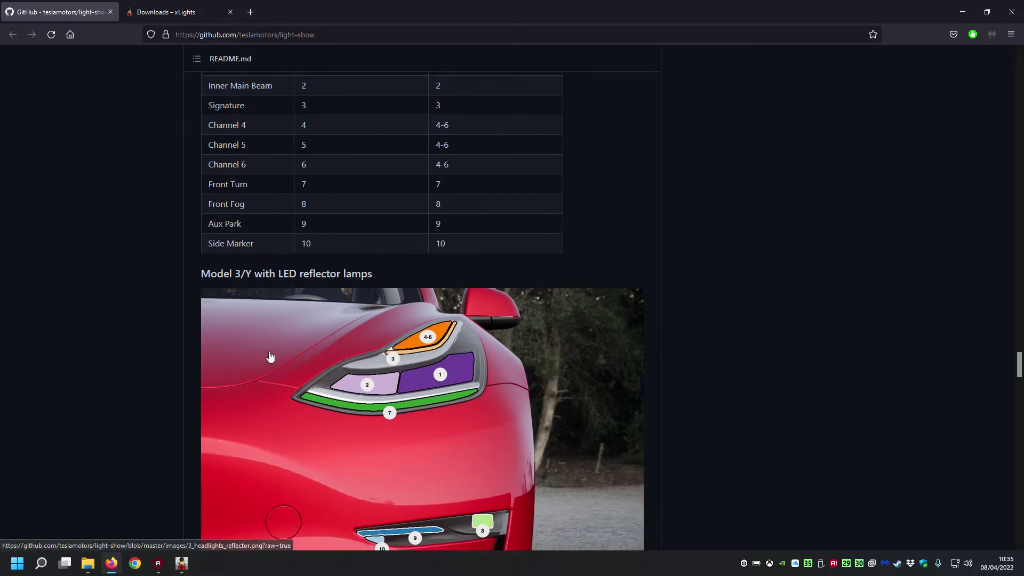
pyautogui.scroll(-5, 448, 244)
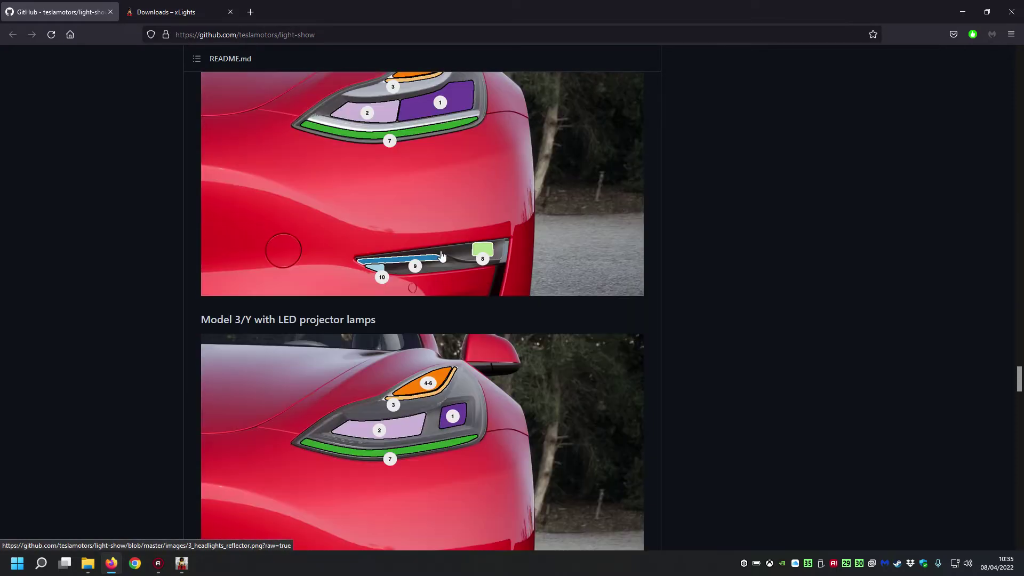
pyautogui.scroll(-13, 442, 286)
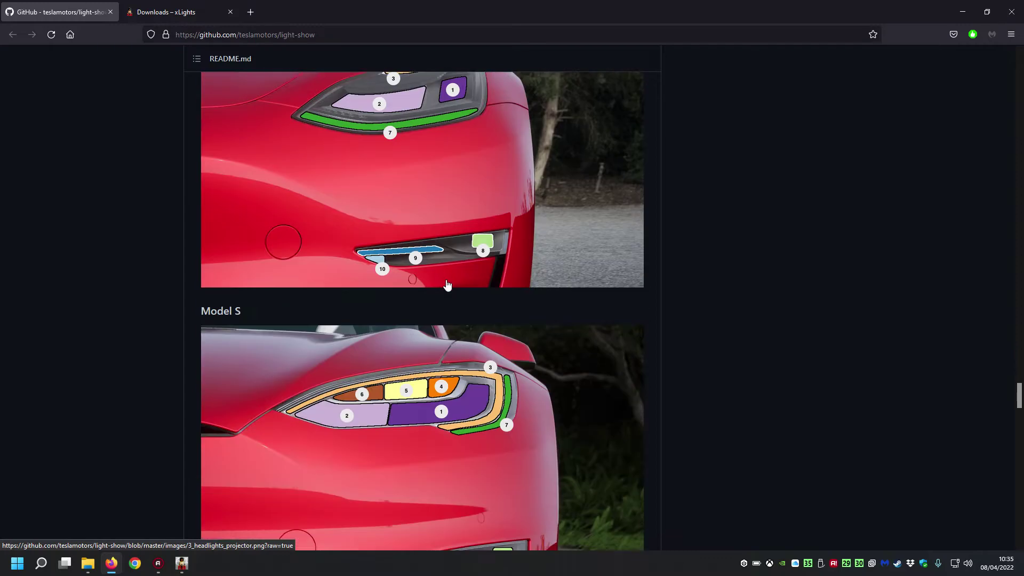
pyautogui.scroll(-4, 445, 289)
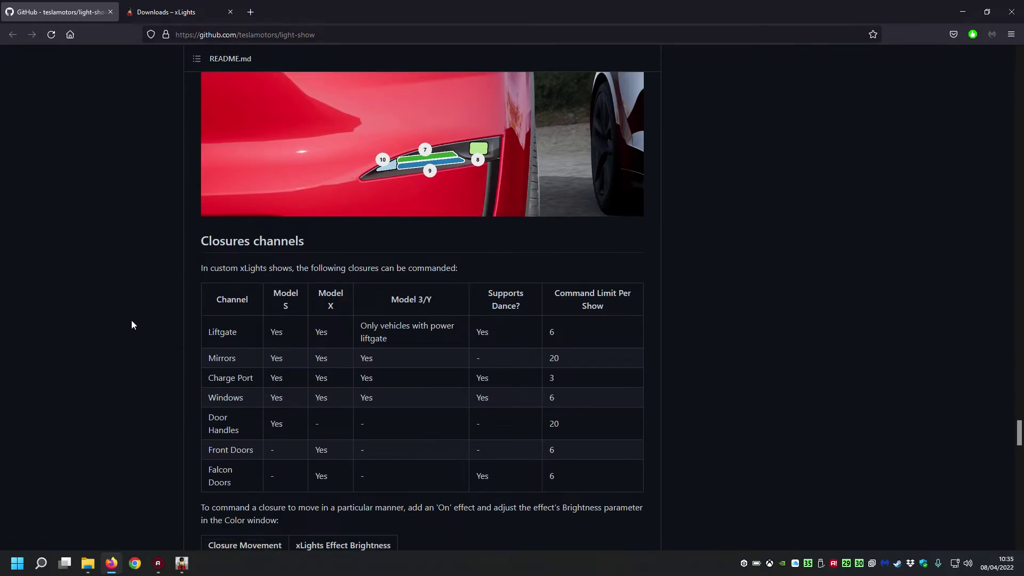
pyautogui.scroll(12, 131, 320)
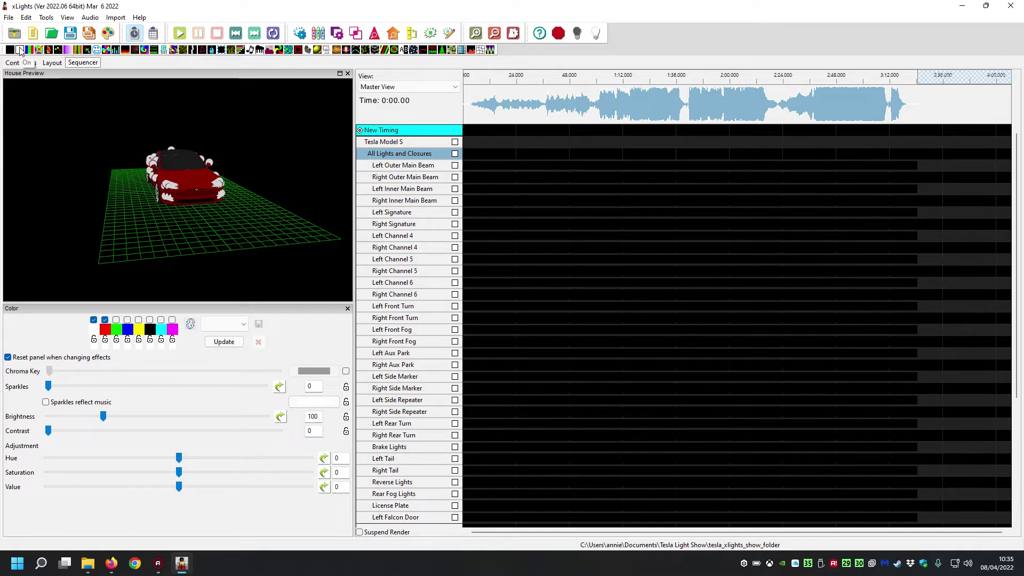
# In xLights, add an On effect to the Left Inner Main Beam channel and extend it to span about 5.6 to 9.9 seconds.
pyautogui.moveTo(19, 50); pyautogui.dragTo(487, 196)
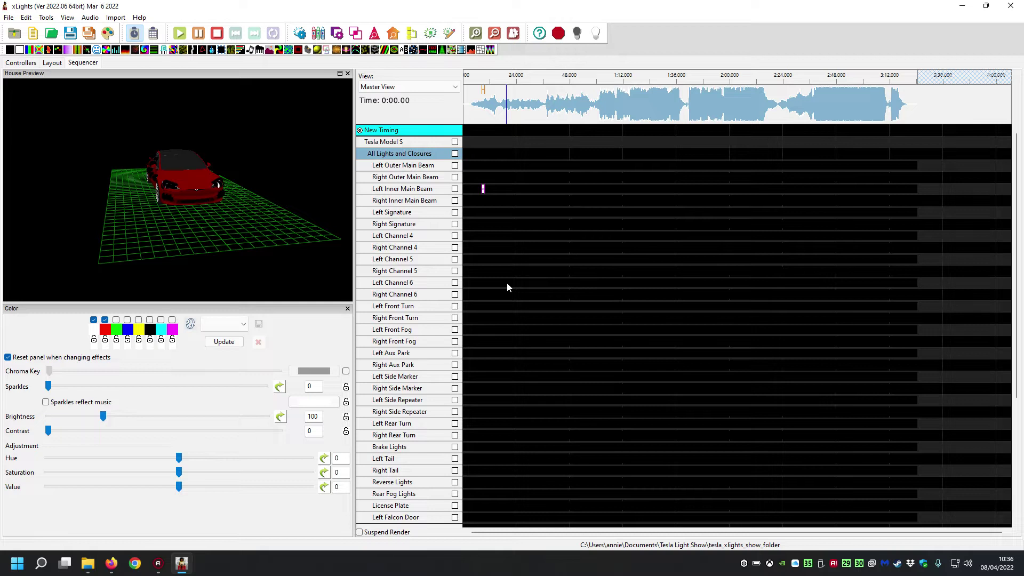
pyautogui.scroll(5, 507, 296)
pyautogui.scroll(-2, 544, 297)
pyautogui.scroll(1, 544, 296)
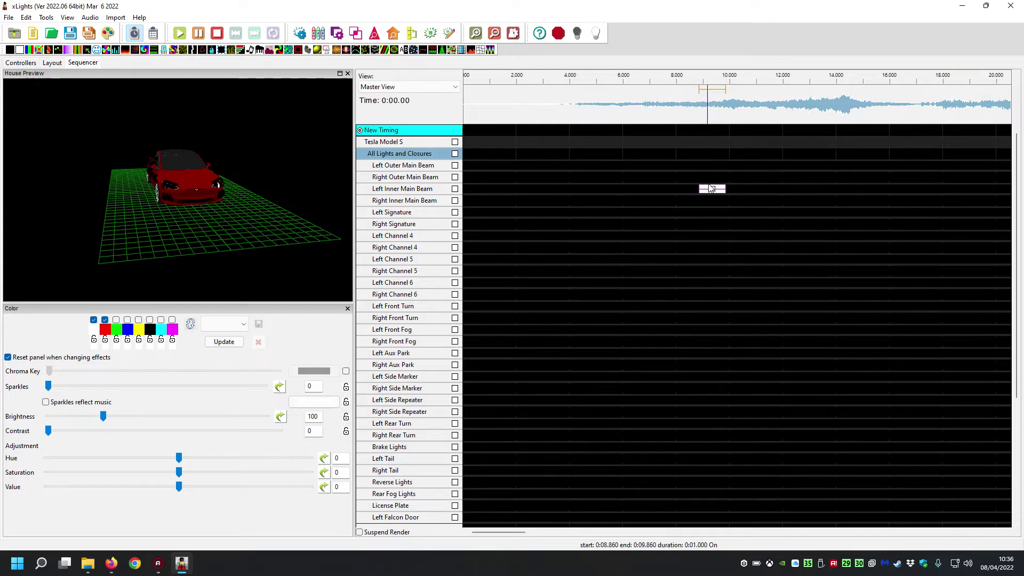
pyautogui.moveTo(699, 188); pyautogui.dragTo(612, 189)
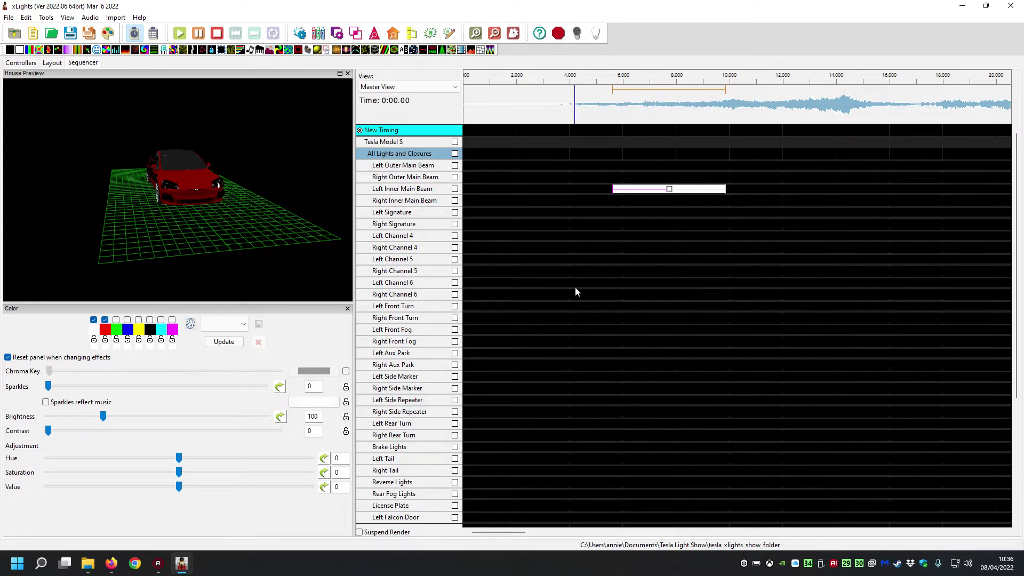
# Examine the remaining light, door, mirror, window, liftgate and charge port channels, highlighting sample timeline cells on the closure rows.
pyautogui.click(396, 269)
pyautogui.scroll(-5, 397, 275)
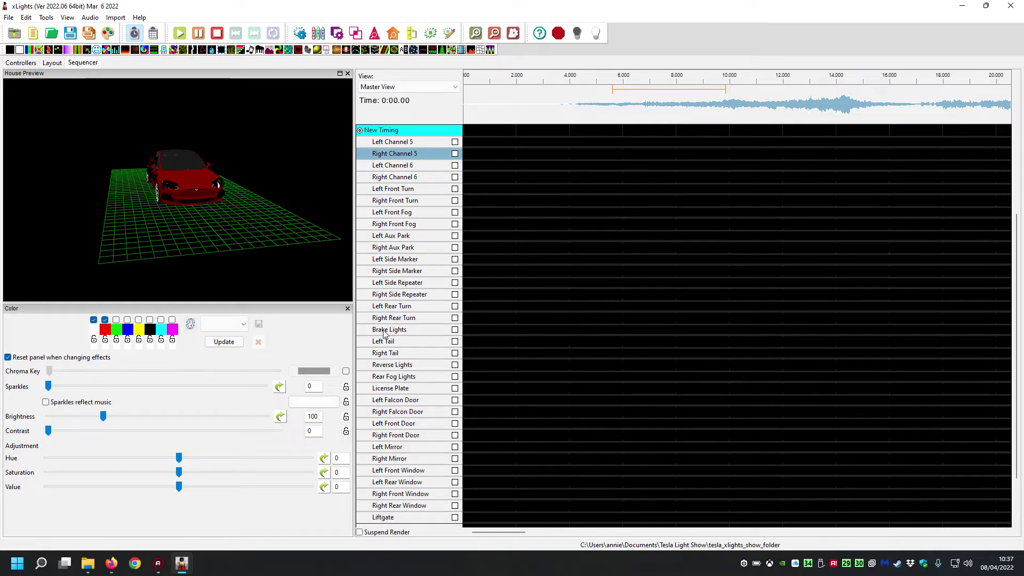
pyautogui.scroll(-1, 417, 330)
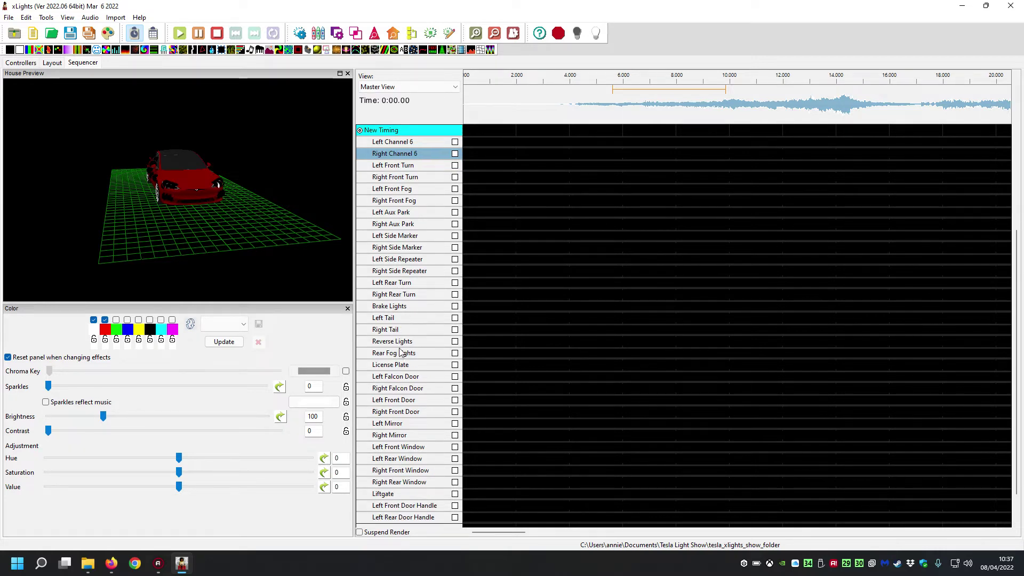
pyautogui.scroll(-2, 419, 364)
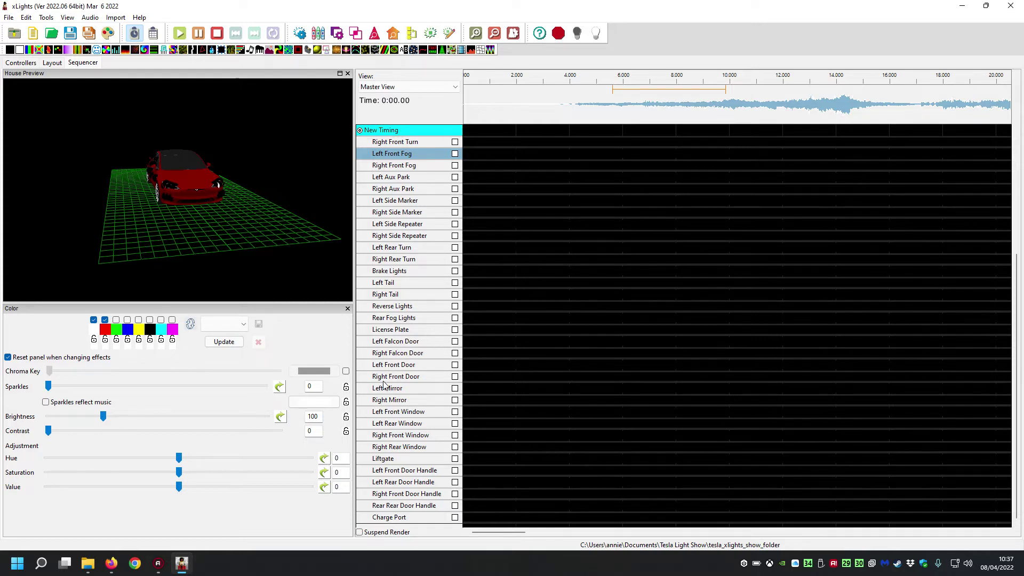
pyautogui.click(493, 343)
pyautogui.click(479, 349)
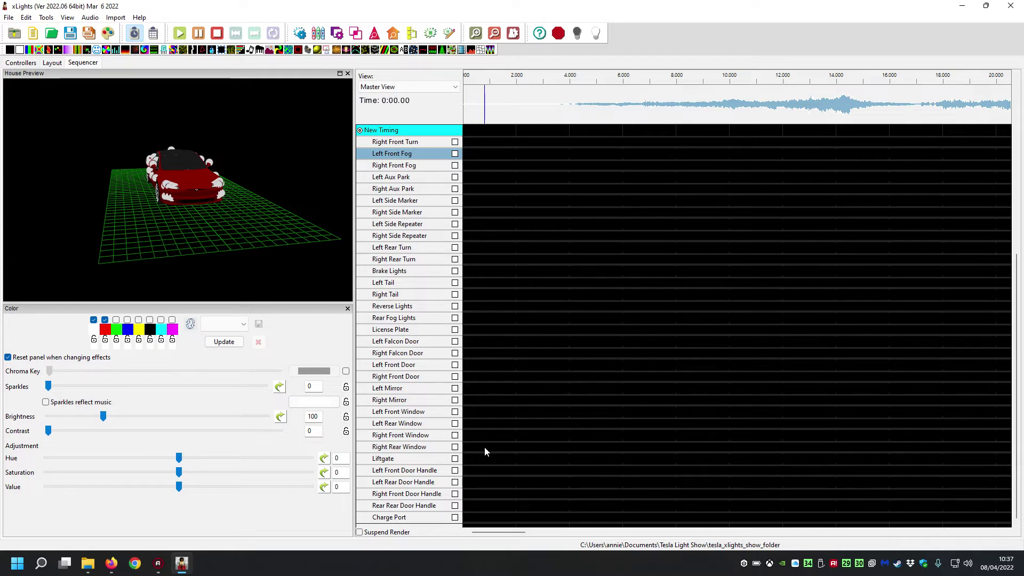
pyautogui.click(473, 458)
pyautogui.moveTo(488, 459); pyautogui.dragTo(494, 517)
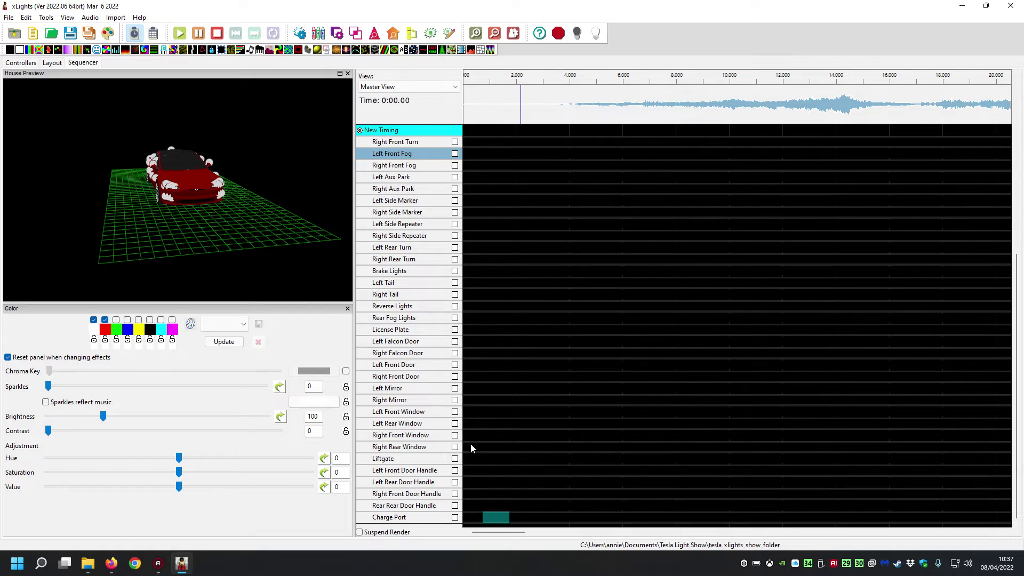
pyautogui.scroll(2, 510, 411)
pyautogui.scroll(5, 511, 411)
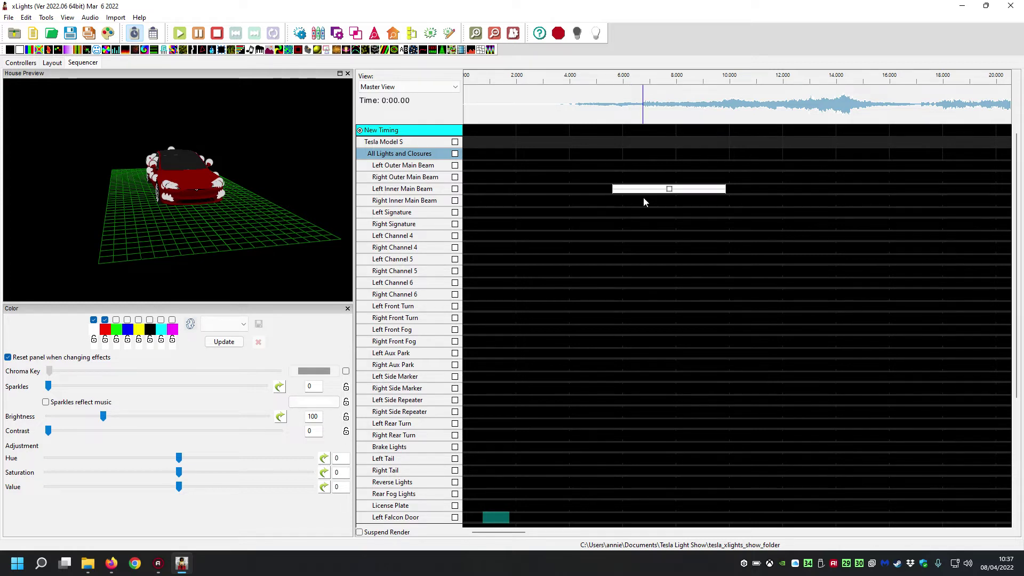
pyautogui.scroll(-3, 597, 278)
pyautogui.scroll(-3, 554, 342)
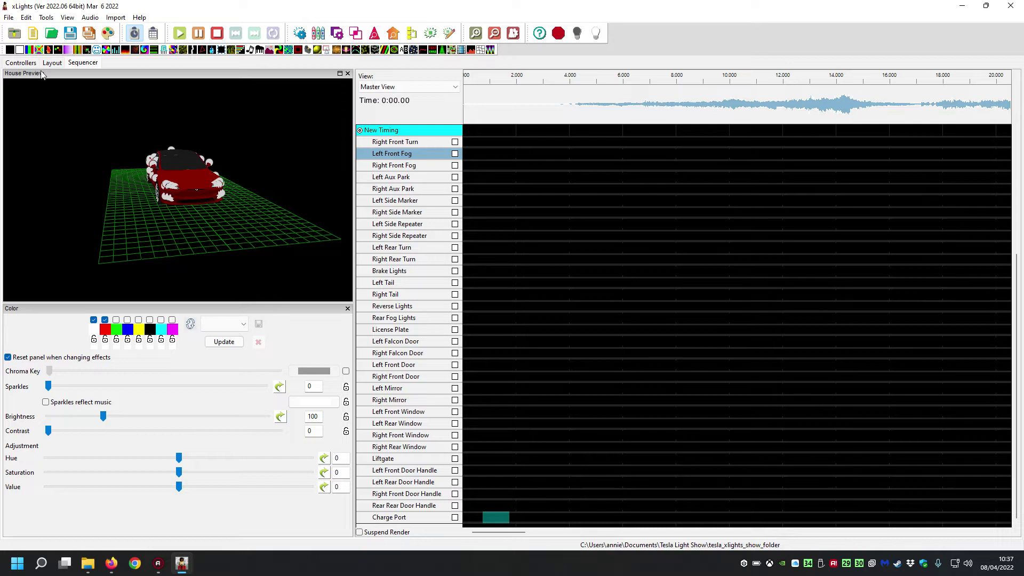
pyautogui.moveTo(496, 516)
pyautogui.mouseDown()
pyautogui.moveTo(575, 283)
pyautogui.moveTo(560, 329)
pyautogui.moveTo(511, 207)
pyautogui.moveTo(543, 277)
pyautogui.moveTo(549, 428)
pyautogui.moveTo(526, 417)
pyautogui.mouseUp()
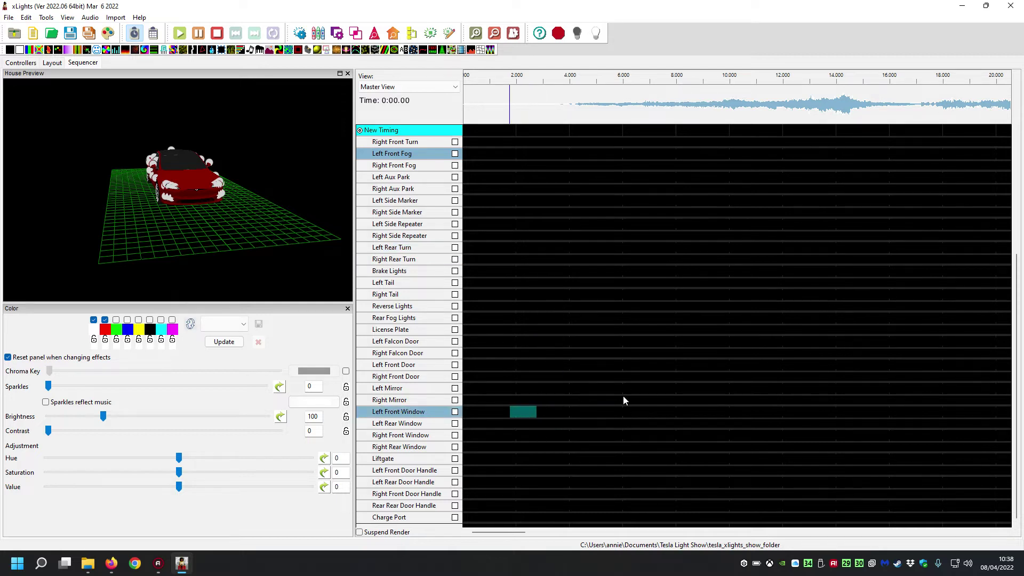
# Add an On effect to the Left Front Window channel and extend it to span about 1.8 to 3.6 seconds.
pyautogui.click(522, 413)
pyautogui.click(569, 411)
pyautogui.click(537, 412)
pyautogui.moveTo(535, 411); pyautogui.dragTo(558, 411)
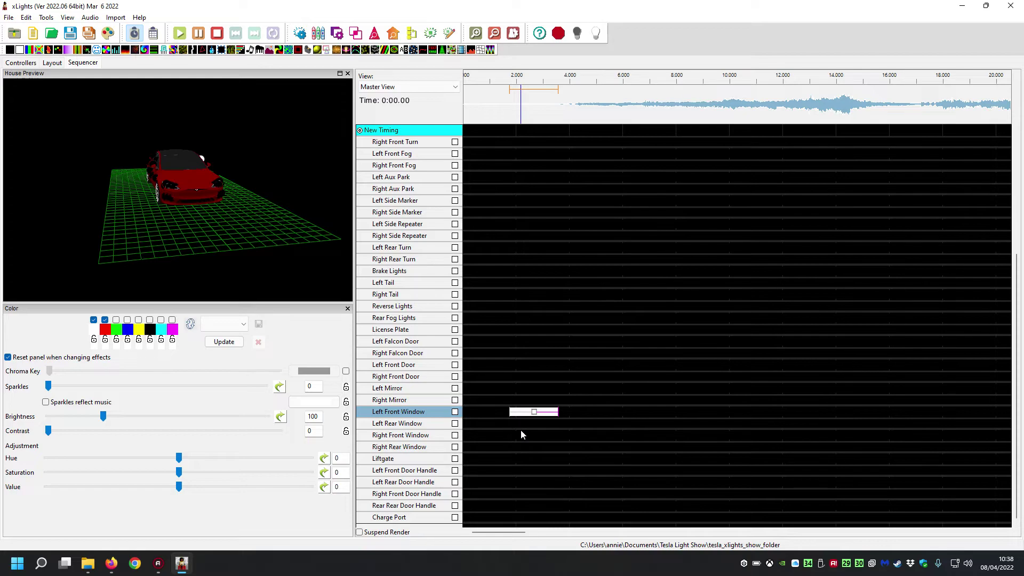
# Return to the README in Firefox and look through the ramping light sections to find the closure movement brightness table.
pyautogui.click(114, 564)
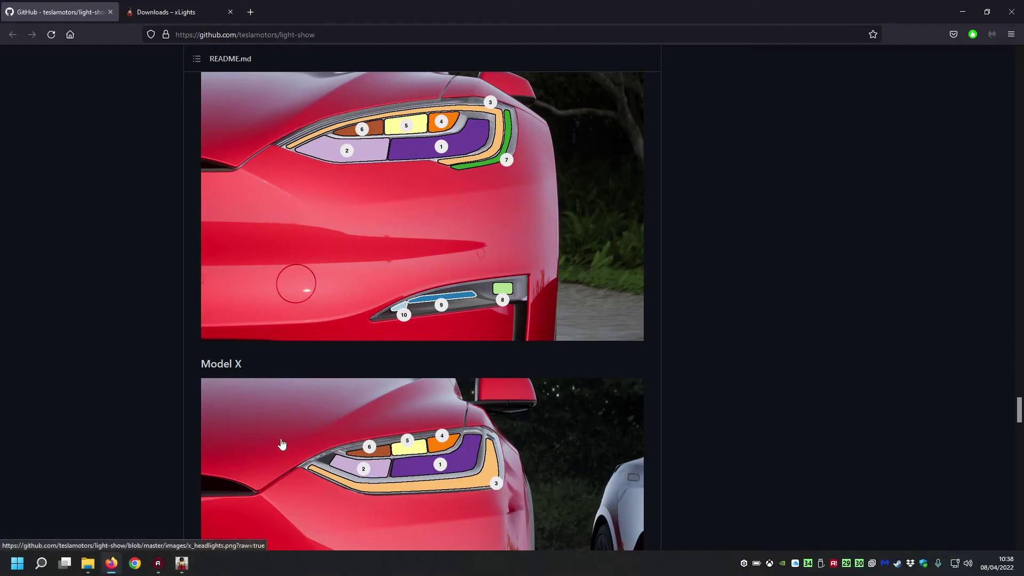
pyautogui.scroll(15, 166, 421)
pyautogui.scroll(15, 136, 435)
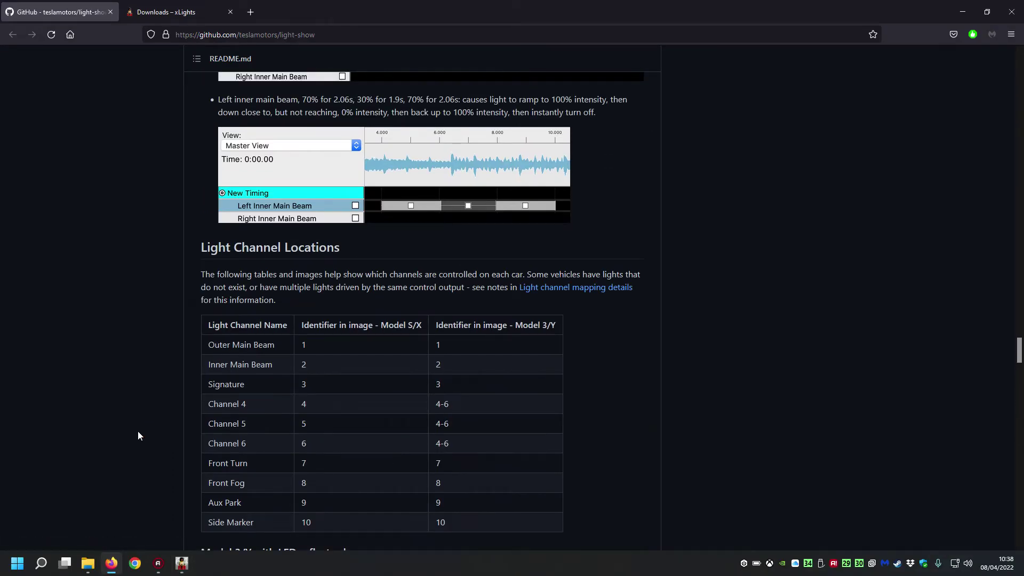
pyautogui.scroll(3, 138, 429)
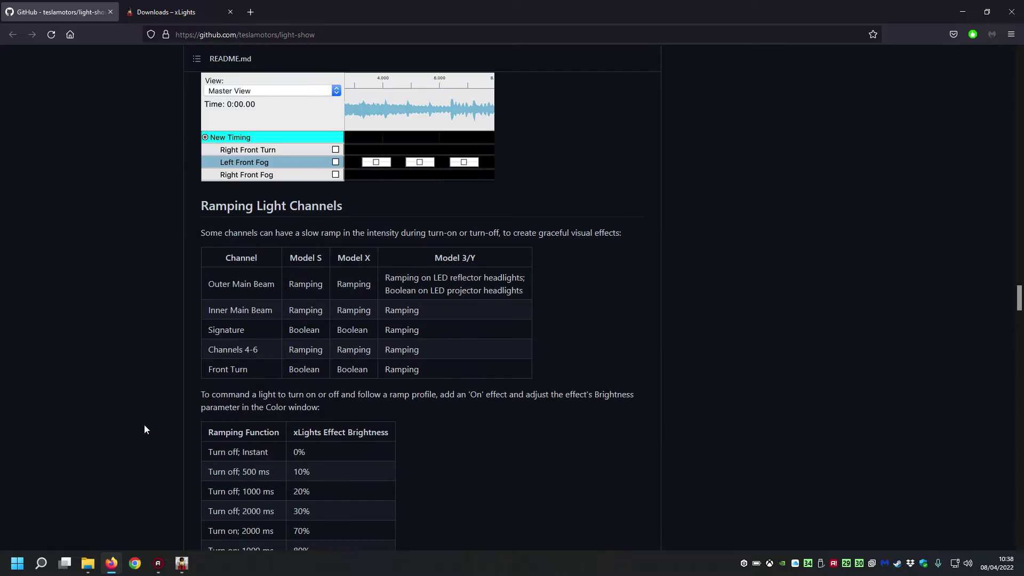
pyautogui.scroll(-3, 152, 423)
pyautogui.scroll(15, 157, 423)
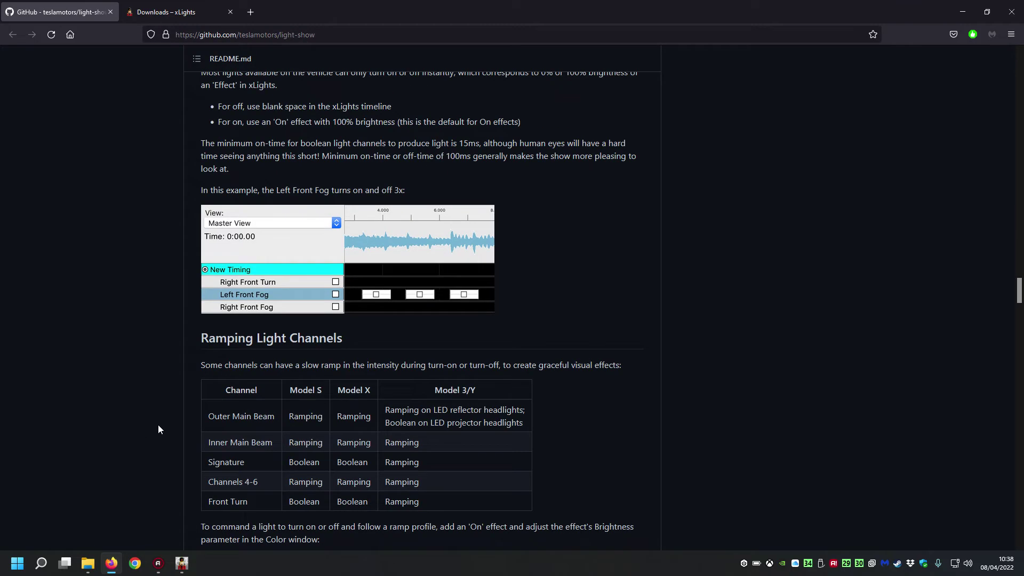
pyautogui.scroll(-20, 137, 297)
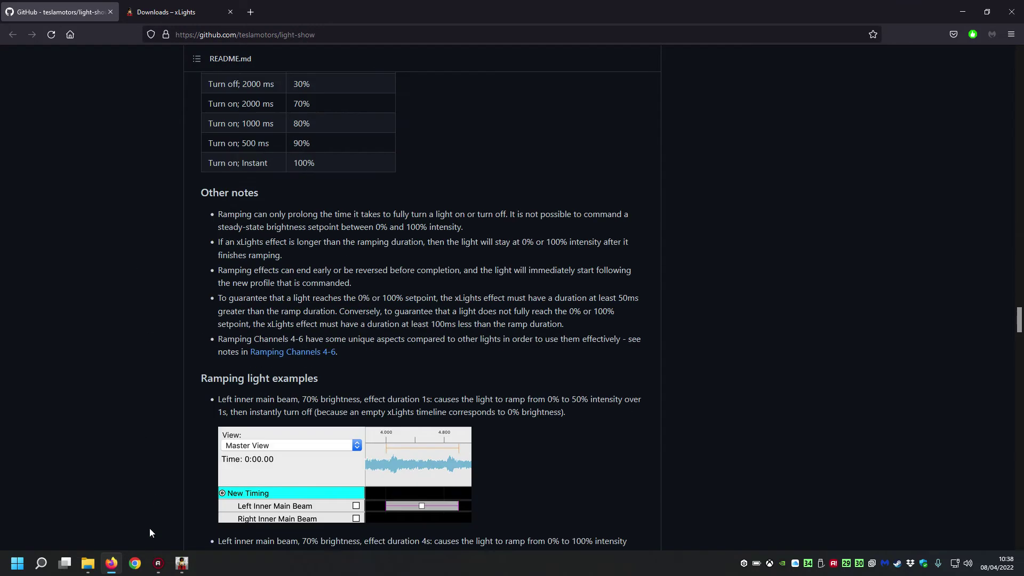
pyautogui.scroll(-20, 117, 357)
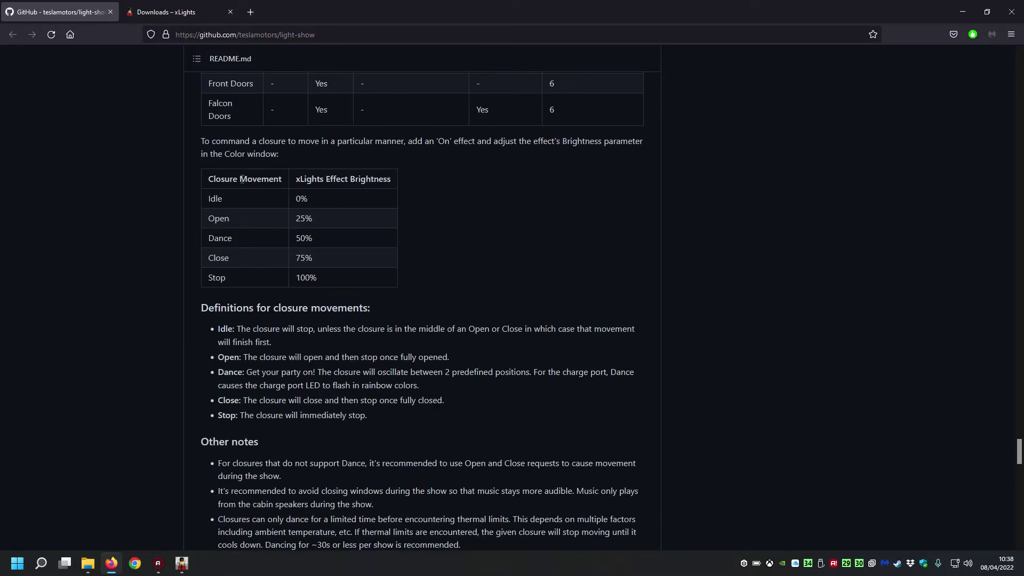
# Examine the brightness value for each closure movement and which closures support Dance, highlighting the Dance row at 50%.
pyautogui.moveTo(207, 180); pyautogui.dragTo(277, 184)
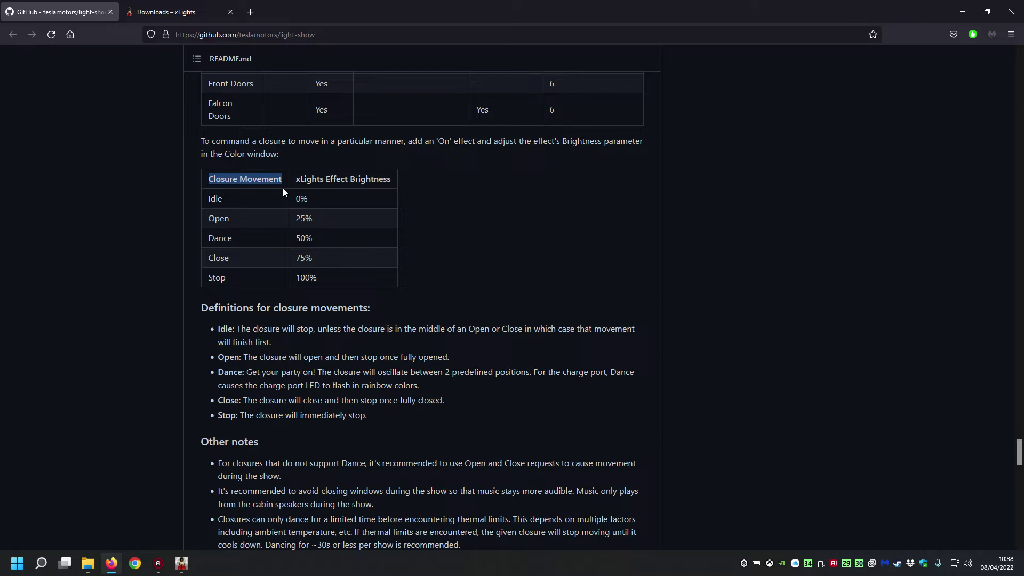
pyautogui.moveTo(349, 179); pyautogui.dragTo(383, 181)
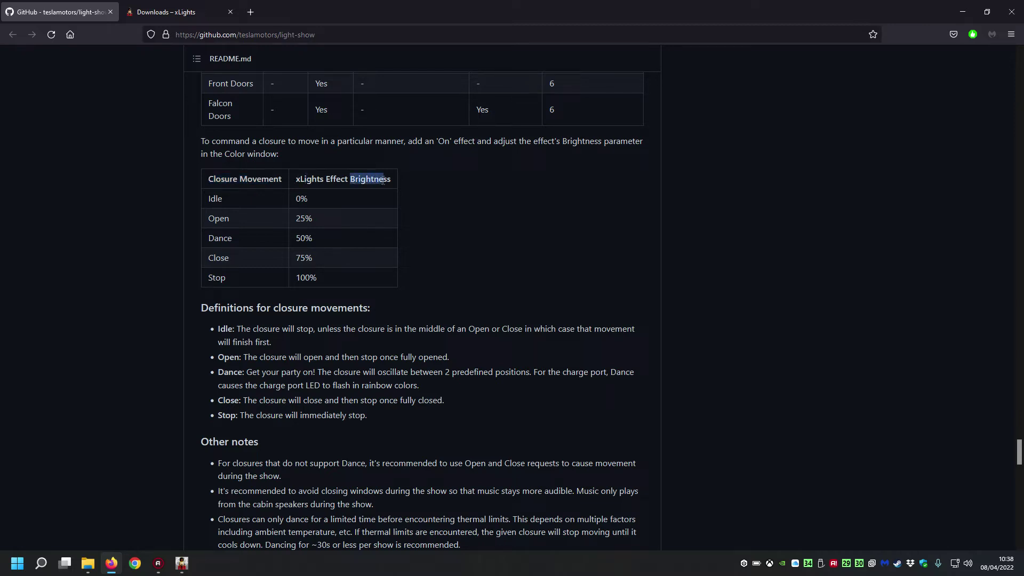
pyautogui.click(277, 176)
pyautogui.scroll(3, 291, 269)
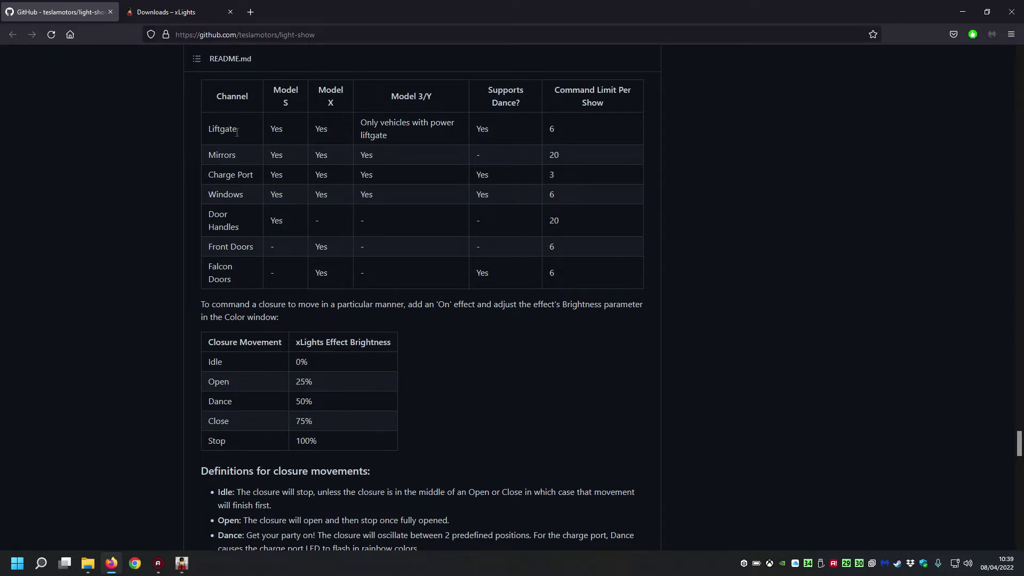
pyautogui.moveTo(473, 134); pyautogui.dragTo(495, 131)
pyautogui.moveTo(495, 195); pyautogui.dragTo(475, 195)
pyautogui.moveTo(505, 272); pyautogui.dragTo(474, 274)
pyautogui.scroll(-1, 476, 343)
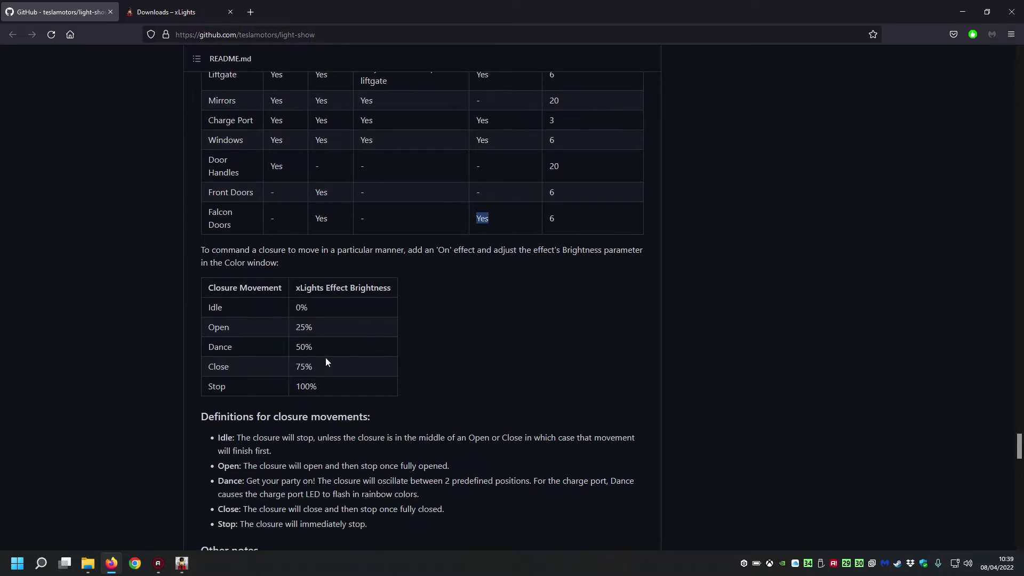
pyautogui.moveTo(207, 352); pyautogui.dragTo(330, 351)
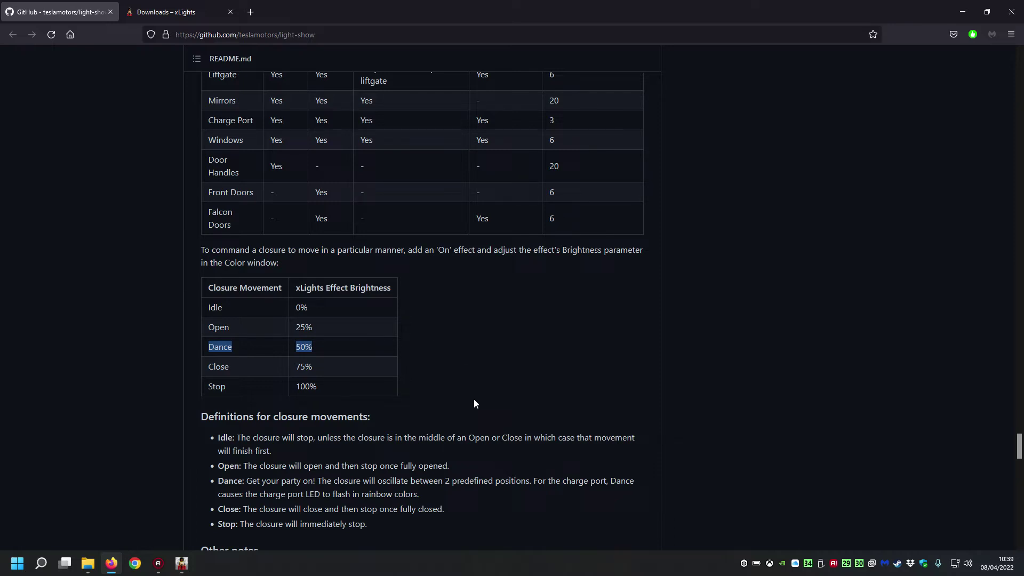
pyautogui.scroll(2, 522, 413)
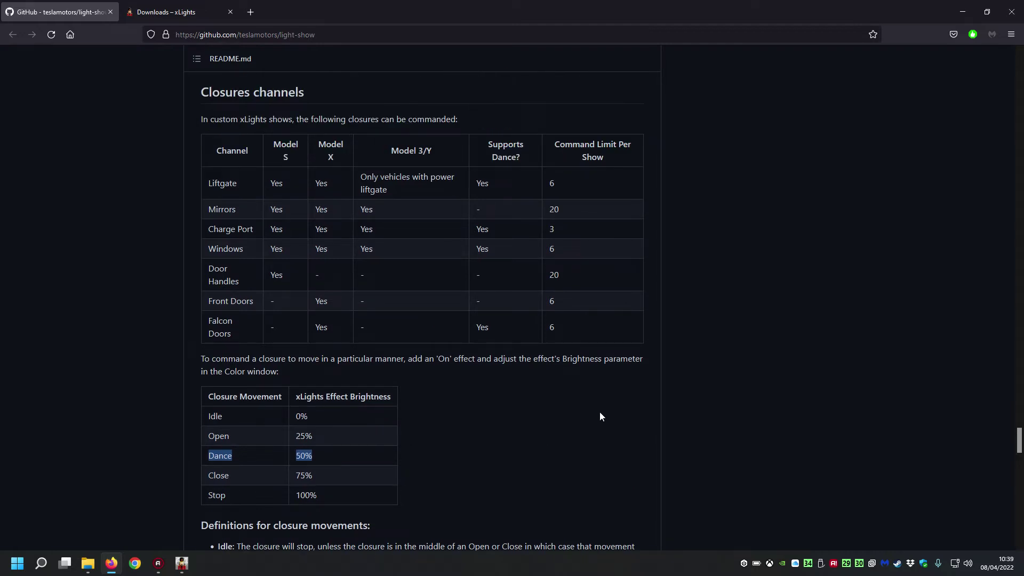
pyautogui.scroll(-1, 496, 417)
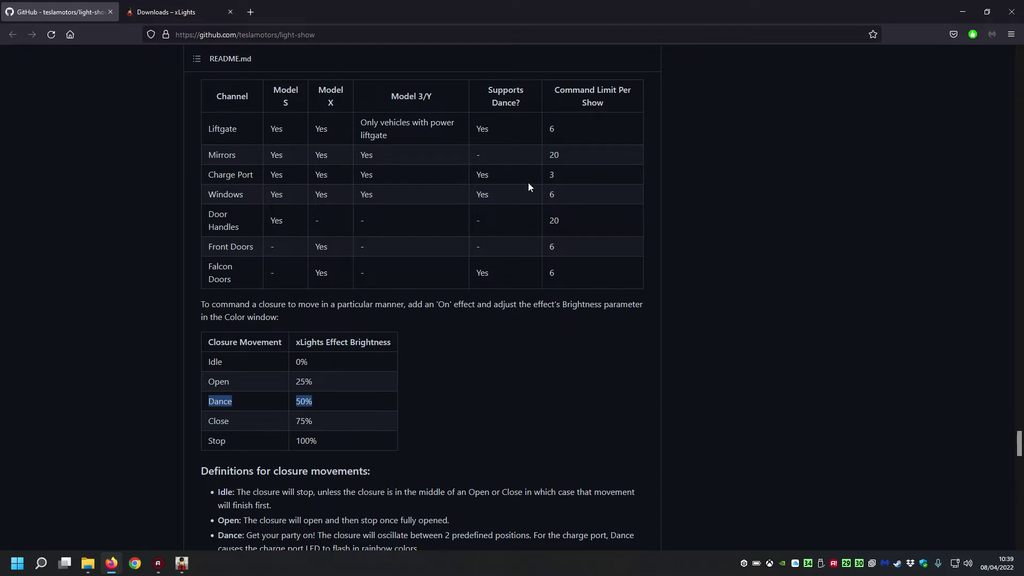
# Examine the command limit per show for the liftgate, mirrors and charge port in the closures table.
pyautogui.click(551, 129)
pyautogui.moveTo(551, 129); pyautogui.dragTo(557, 153)
pyautogui.click(560, 176)
pyautogui.scroll(-1, 179, 263)
pyautogui.scroll(-1, 281, 272)
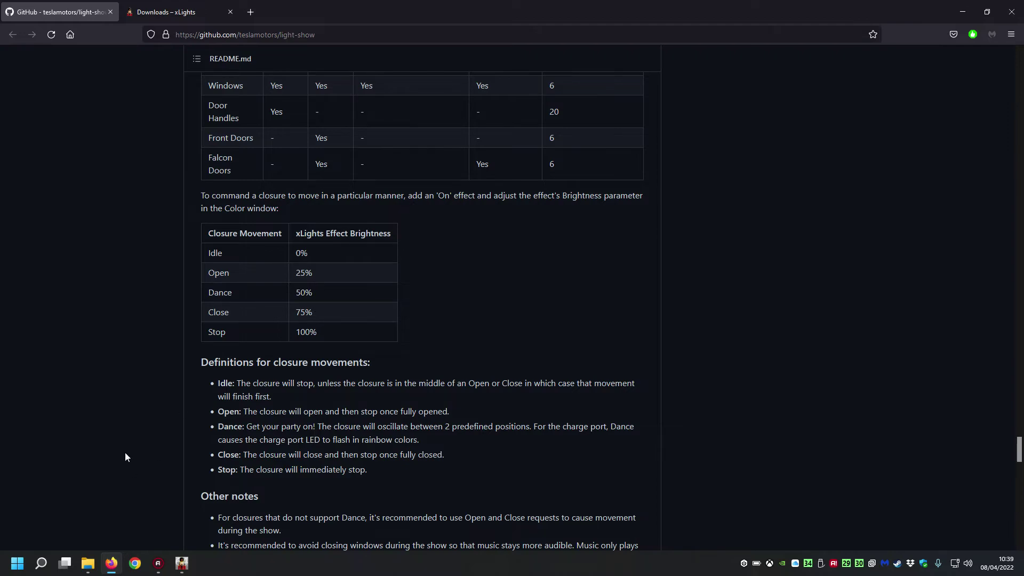
# In xLights, shift the Left Front Window effect slightly earlier and set its brightness to 50.
pyautogui.click(182, 563)
pyautogui.moveTo(534, 414); pyautogui.dragTo(531, 415)
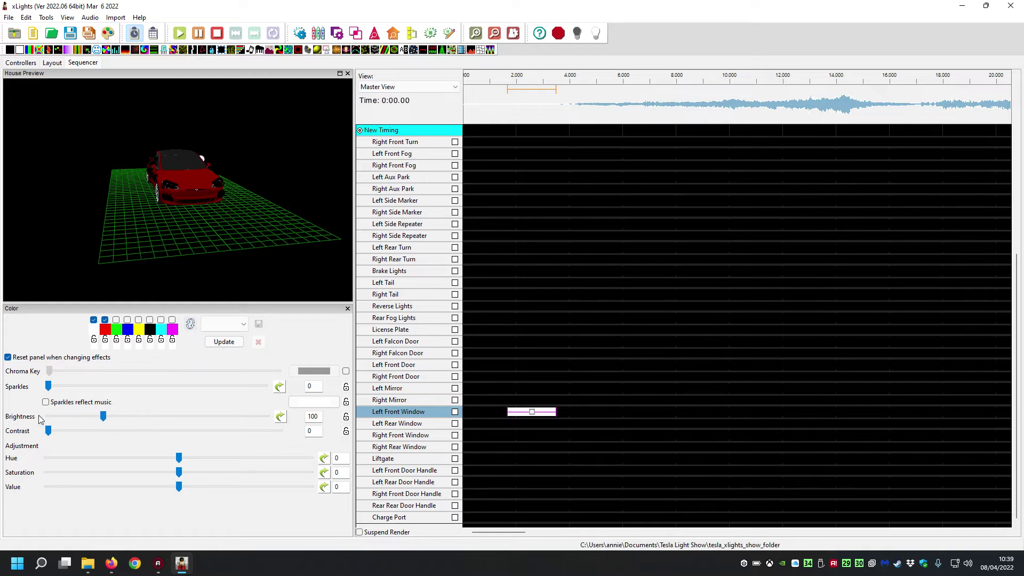
pyautogui.doubleClick(313, 417)
pyautogui.write('5')
pyautogui.press('BackSpace')
pyautogui.write('400')
pyautogui.press('Delete')
pyautogui.write('00')
pyautogui.doubleClick(322, 416)
pyautogui.press('BackSpace')
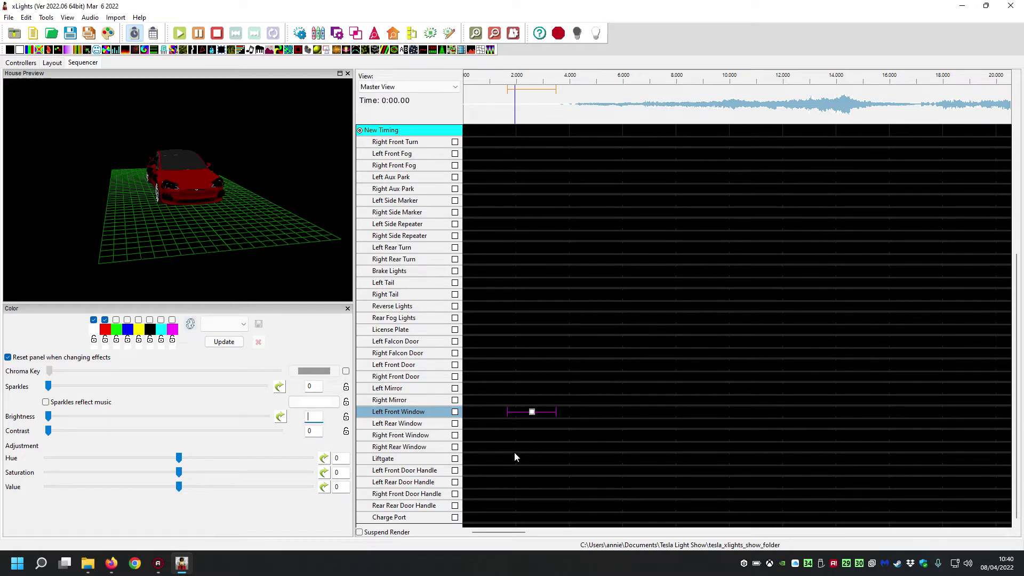
pyautogui.write('50')
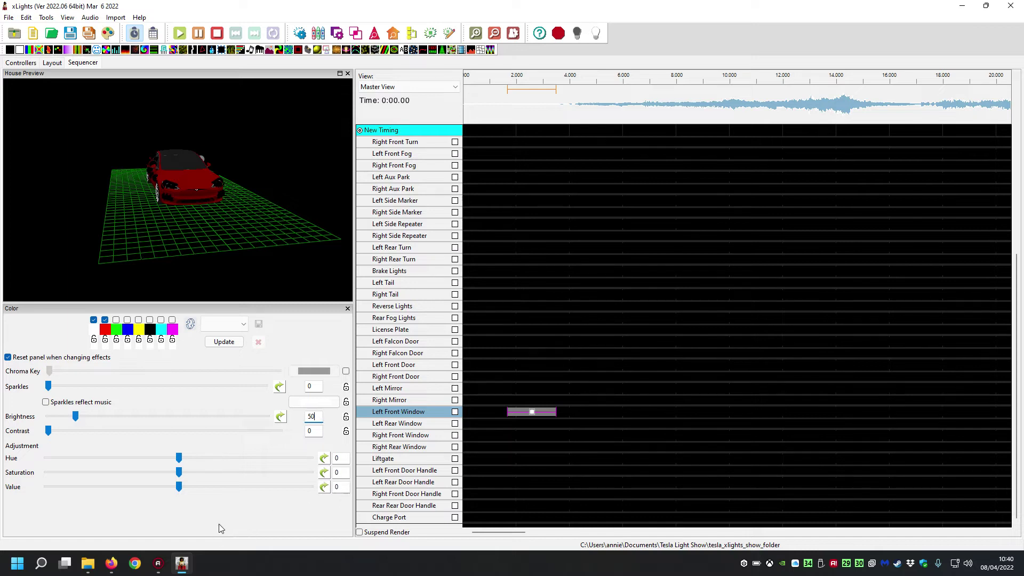
# Return to the README in Firefox and examine the Ramping Light Channels tables, notes and ramping light examples.
pyautogui.click(111, 563)
pyautogui.click(182, 563)
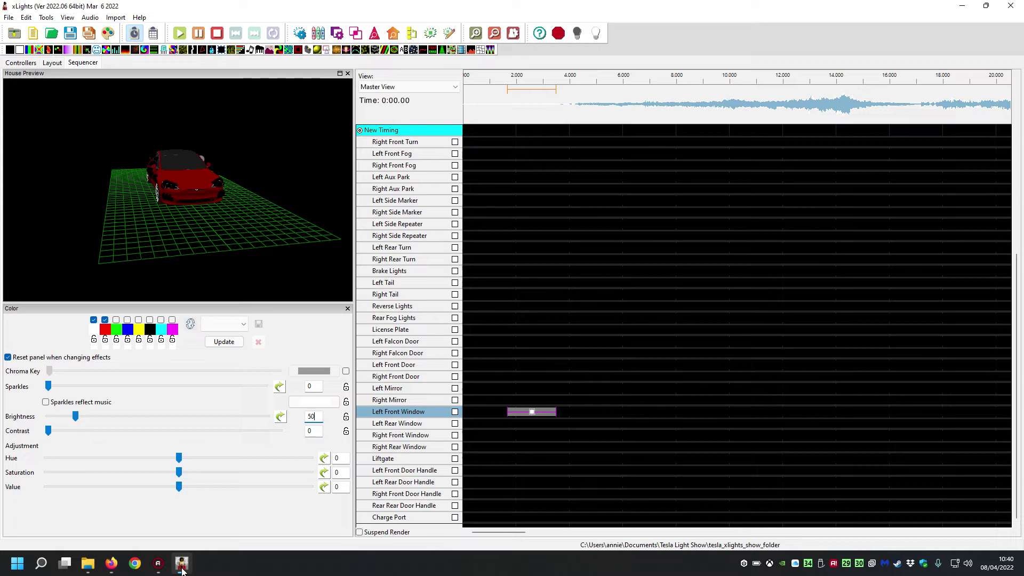
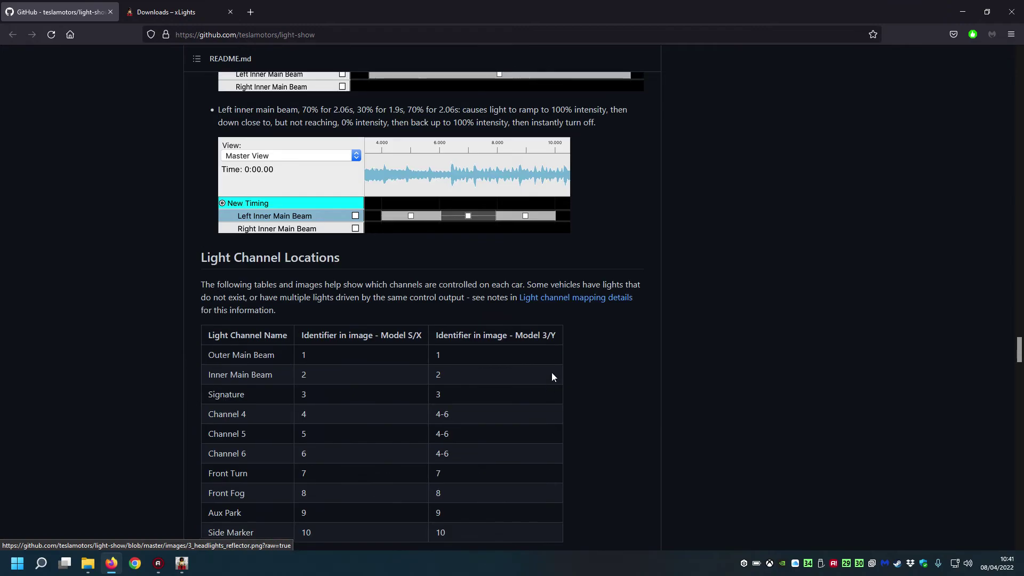
pyautogui.scroll(15, 613, 423)
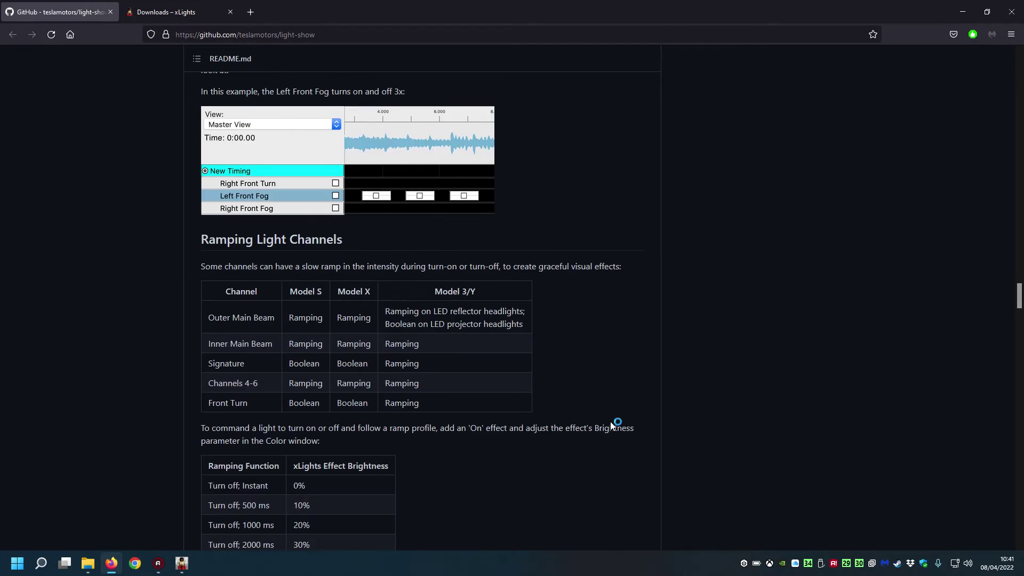
pyautogui.scroll(-3, 611, 425)
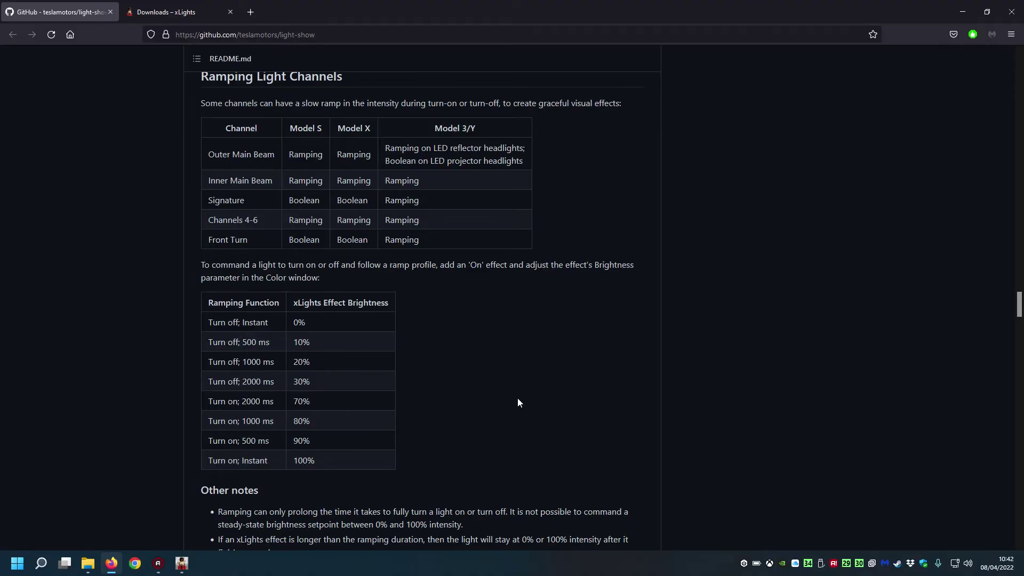
pyautogui.scroll(-6, 512, 410)
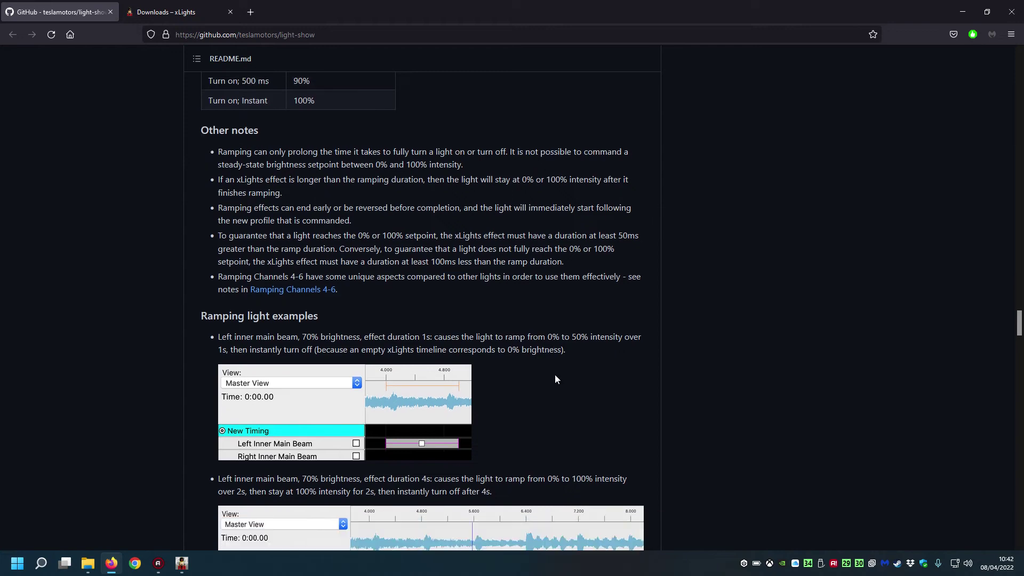
pyautogui.scroll(-9, 554, 378)
pyautogui.scroll(-3, 308, 287)
# In xLights, add On effects to Right Tail at about 4 seconds, Left Rear Turn at about 8 seconds and Left Tail at about 10 seconds.
pyautogui.hotkey('alt', 'Tab')
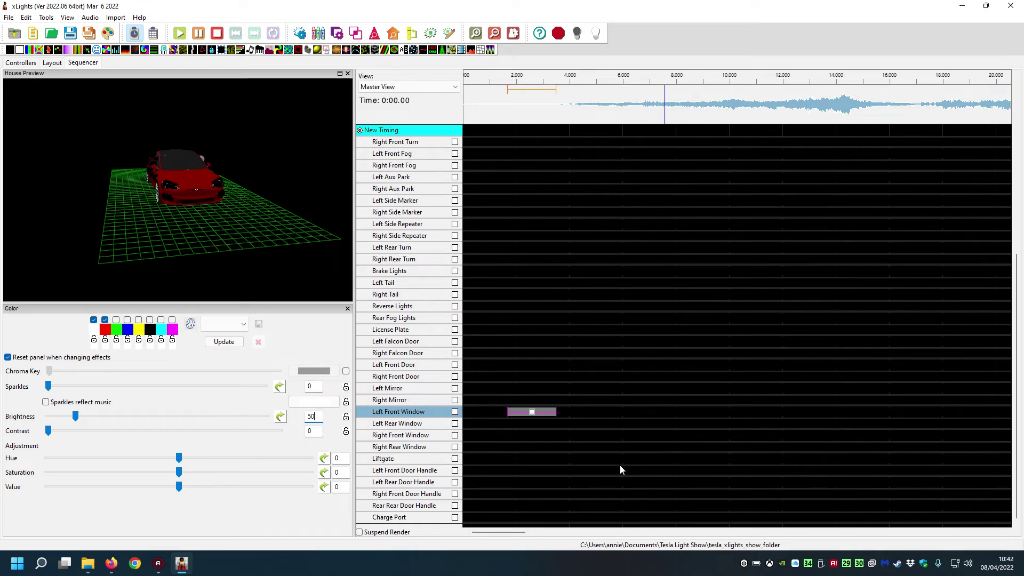
pyautogui.moveTo(22, 52); pyautogui.dragTo(579, 294)
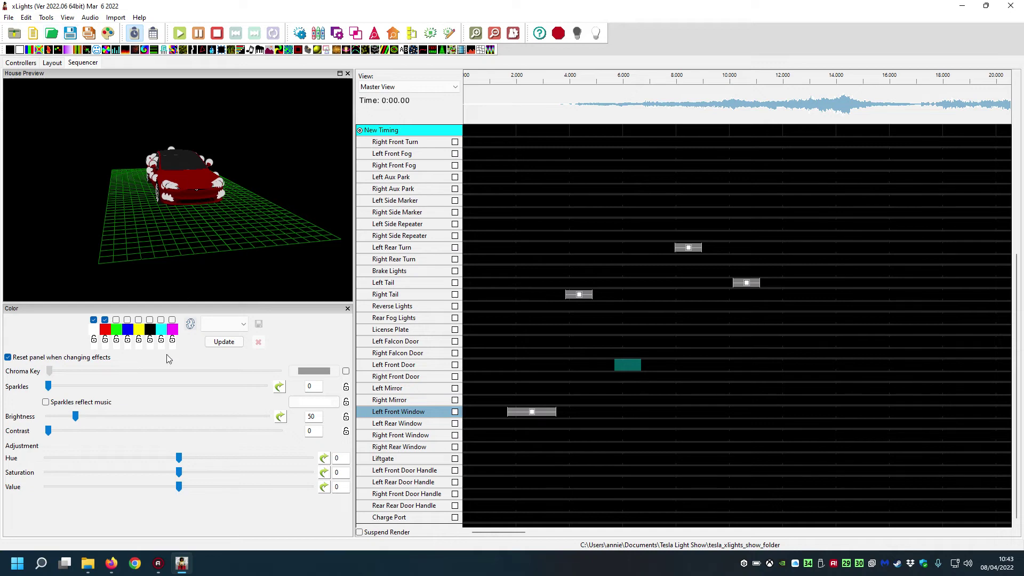
# In File Explorer, open the test folder inside Documents > Tesla Light Show and select the test.fseq file.
pyautogui.moveTo(89, 571)
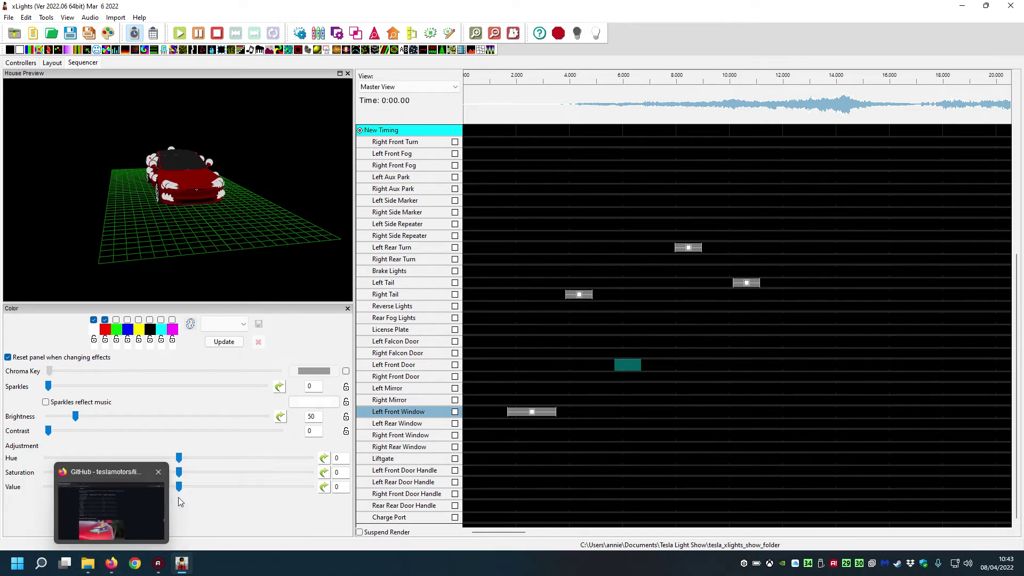
pyautogui.click(176, 506)
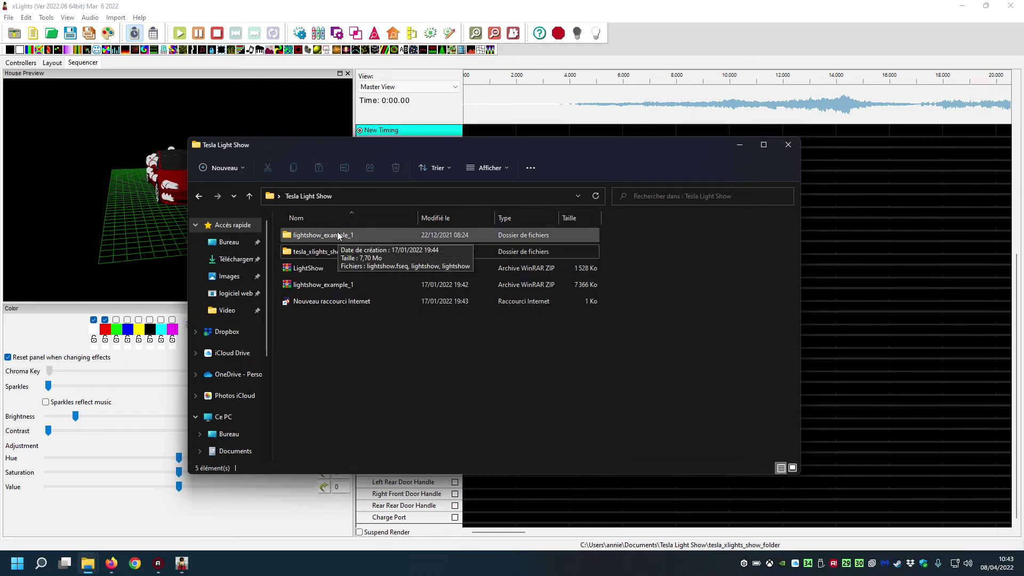
pyautogui.scroll(-2, 246, 315)
pyautogui.click(235, 378)
pyautogui.click(300, 357)
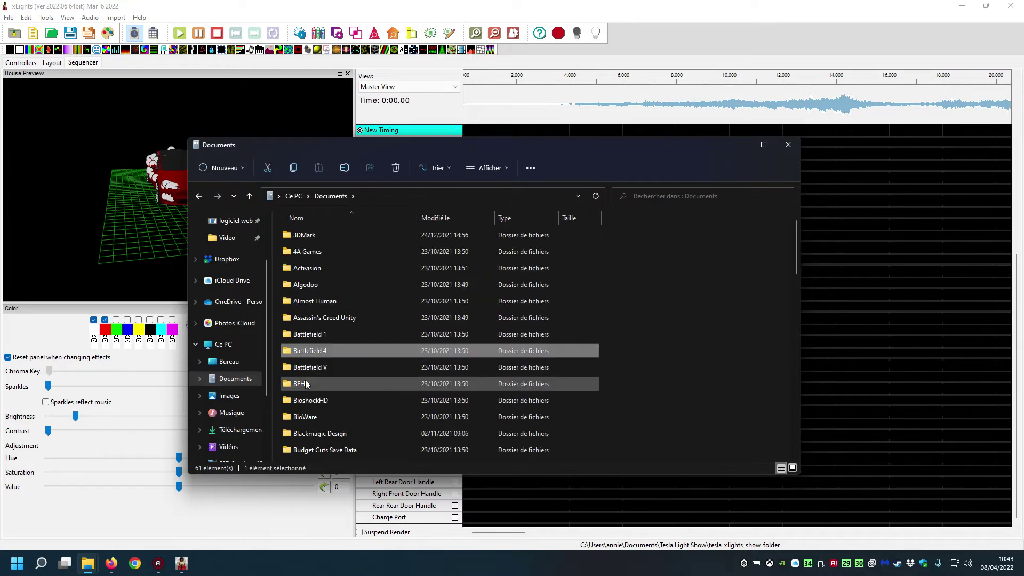
pyautogui.press('t')
pyautogui.click(313, 407)
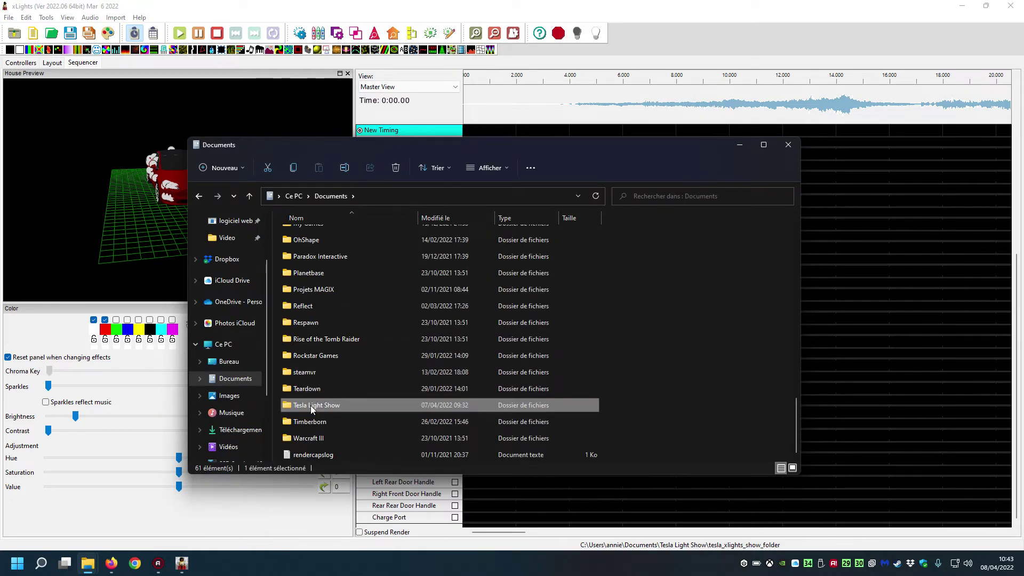
pyautogui.doubleClick(313, 406)
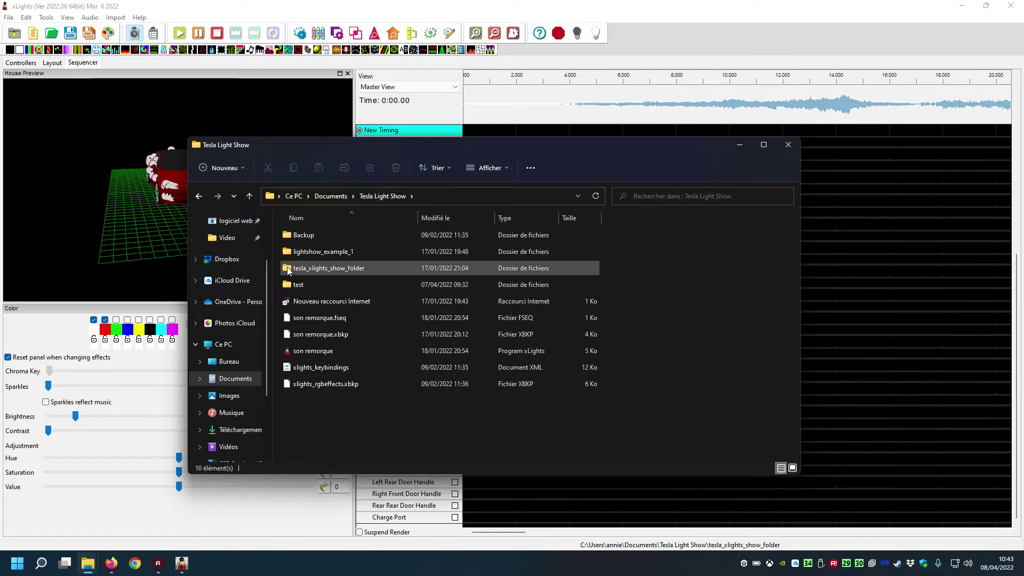
pyautogui.doubleClick(294, 285)
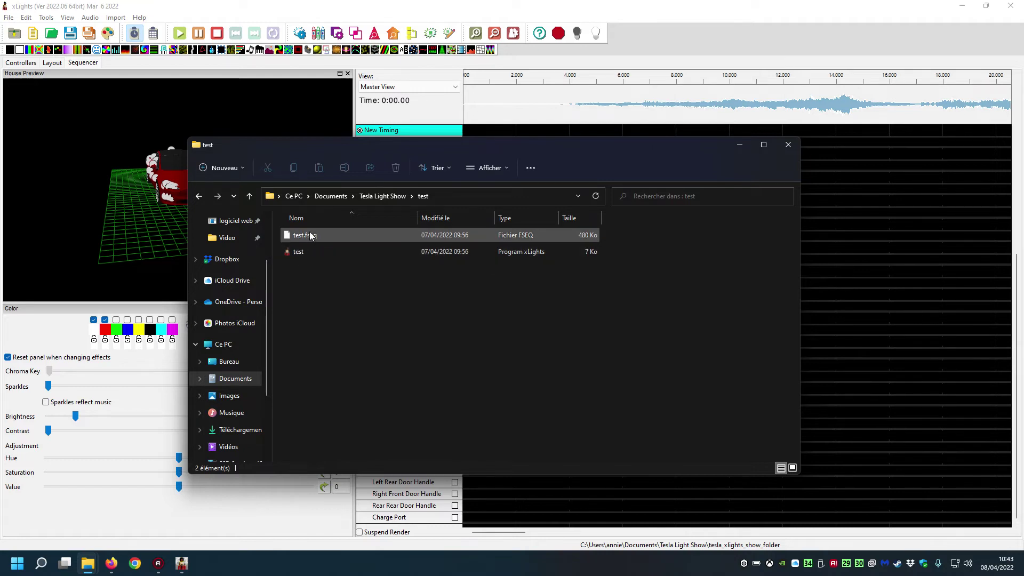
pyautogui.doubleClick(297, 251)
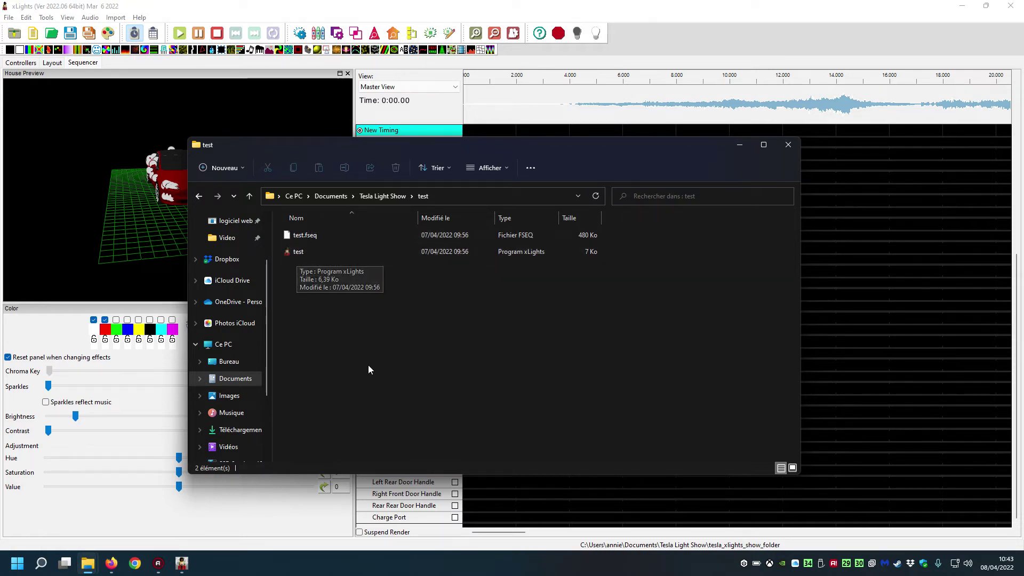
pyautogui.click(298, 238)
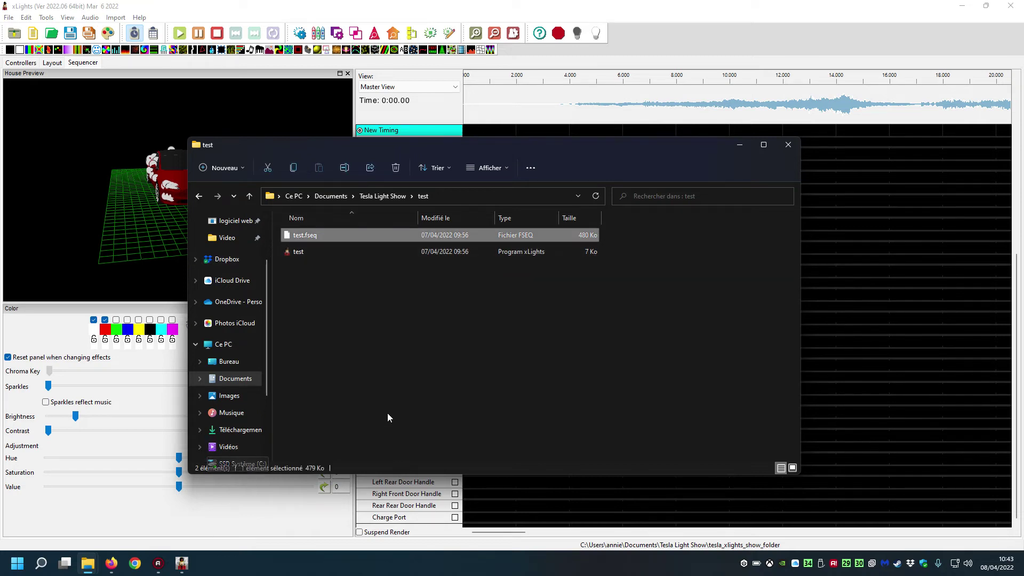
# In the other File Explorer window, open the LightShow folder on the Tesla-Usb (F:) drive.
pyautogui.moveTo(91, 561)
pyautogui.click(82, 512)
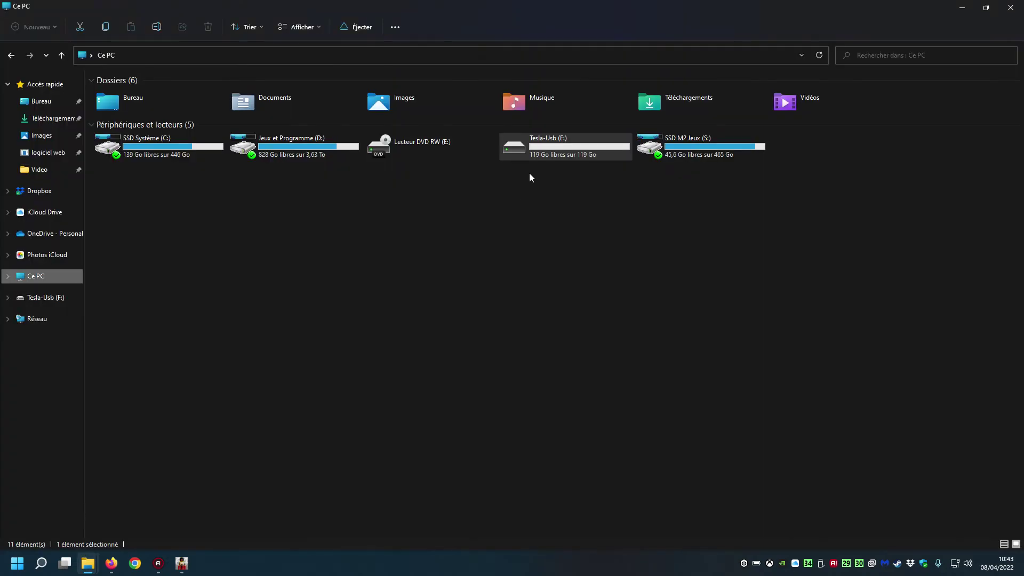
pyautogui.doubleClick(531, 144)
pyautogui.doubleClick(144, 116)
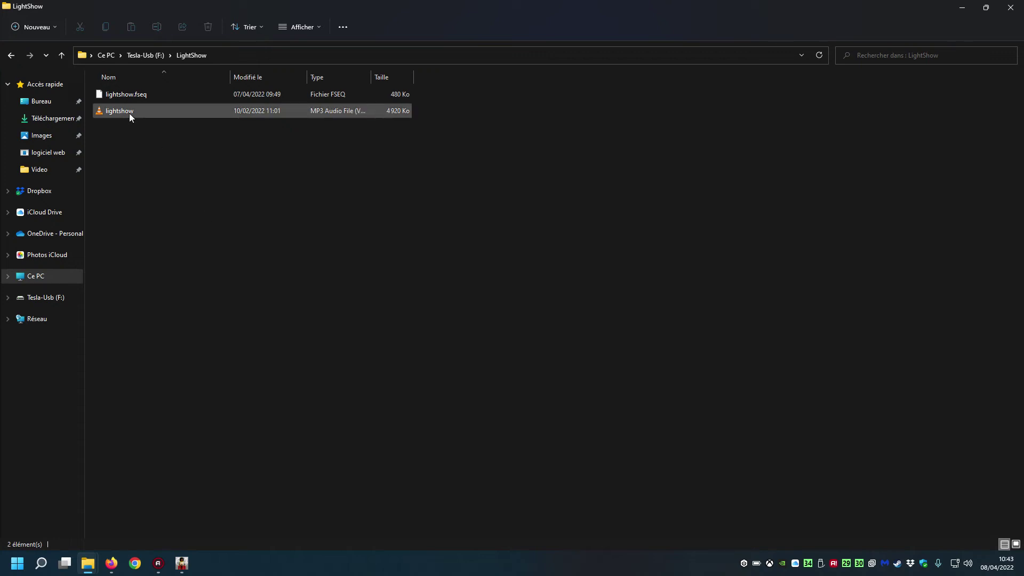
# Check the root of the Tesla-Usb (F:) drive and reopen its LightShow folder.
pyautogui.click(153, 55)
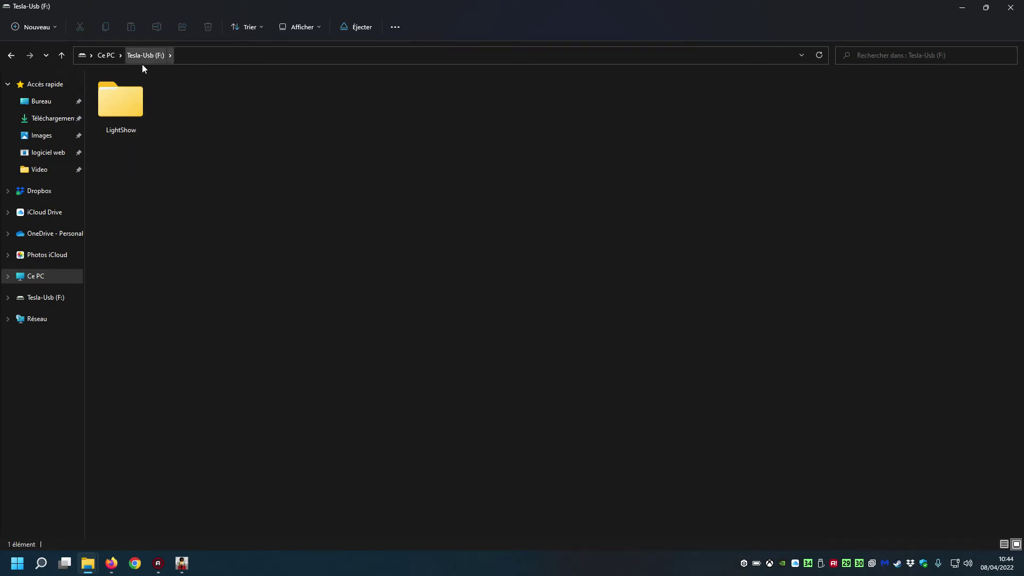
pyautogui.doubleClick(130, 124)
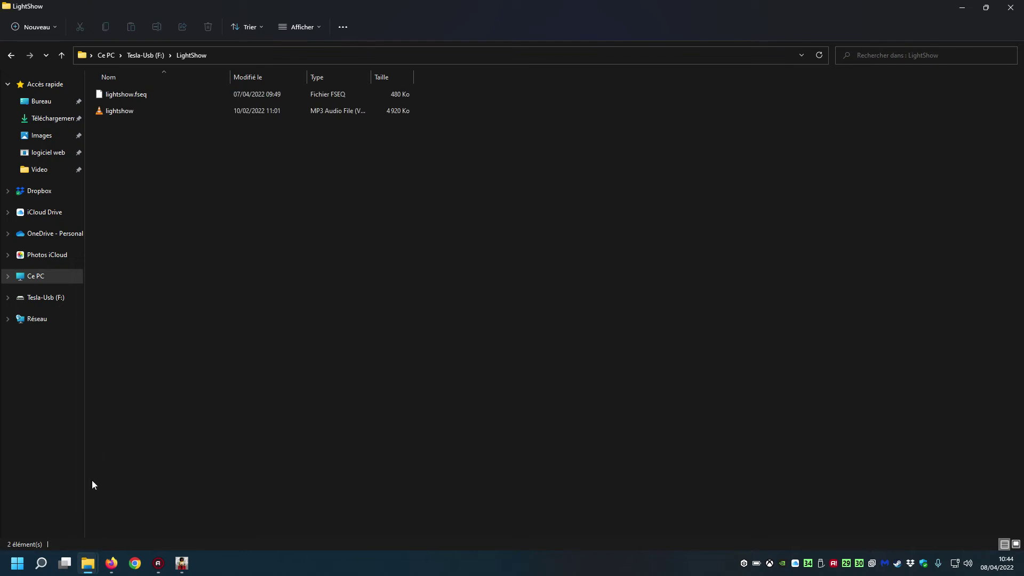
# Switch to Firefox and read the README sections on running the custom light show on a vehicle and Debug.
pyautogui.click(111, 563)
pyautogui.scroll(20, 124, 88)
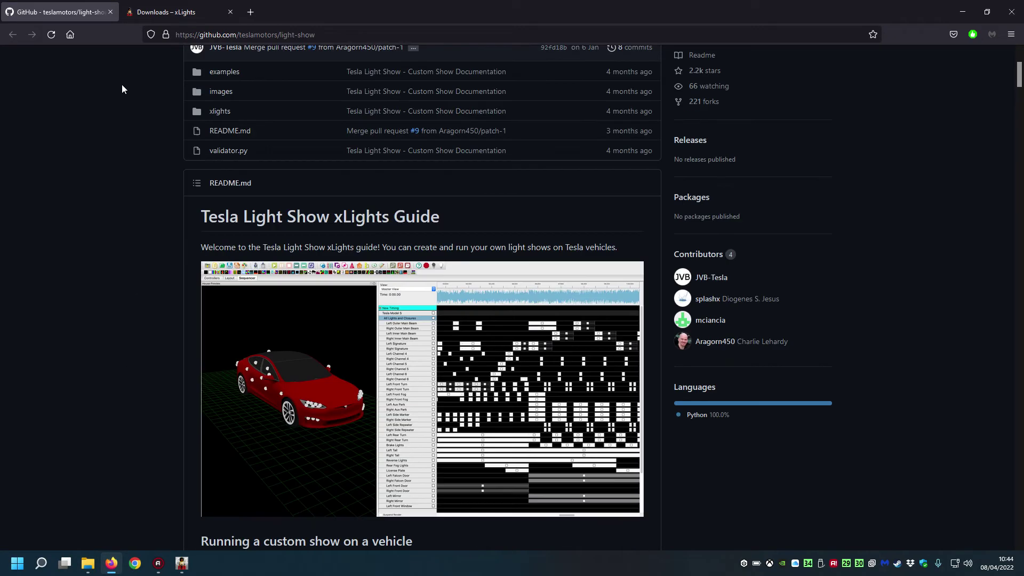
pyautogui.scroll(-20, 101, 255)
pyautogui.scroll(3, 109, 311)
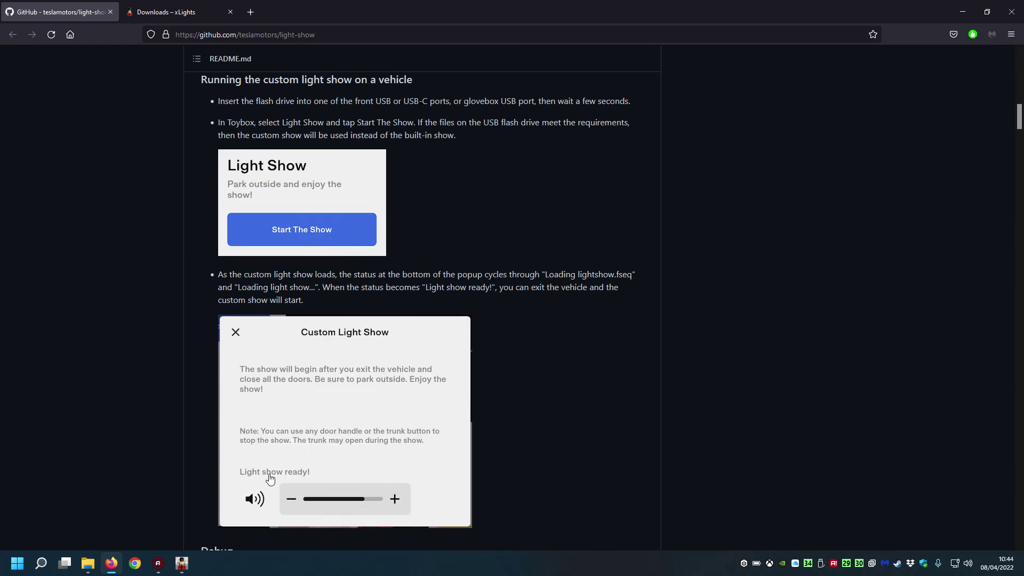
pyautogui.moveTo(562, 274); pyautogui.dragTo(627, 274)
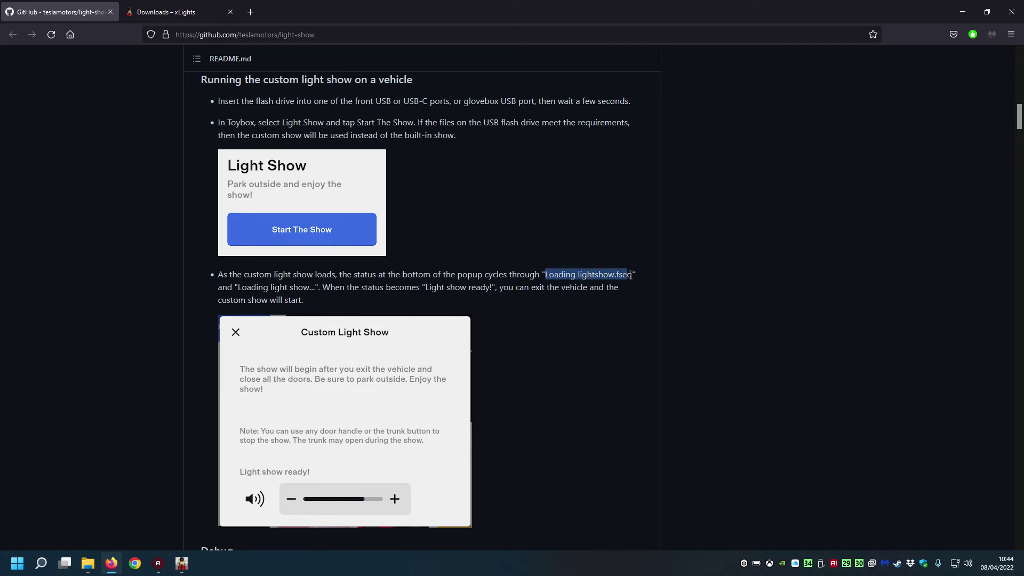
pyautogui.moveTo(610, 310); pyautogui.dragTo(572, 350)
pyautogui.scroll(-1, 565, 352)
pyautogui.click(544, 405)
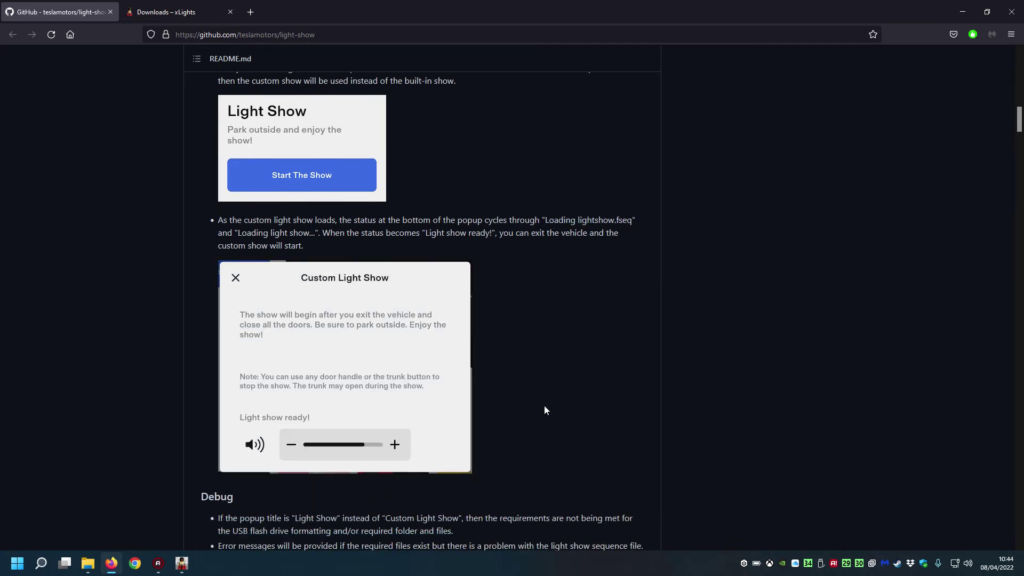
pyautogui.scroll(-2, 541, 400)
pyautogui.scroll(1, 549, 392)
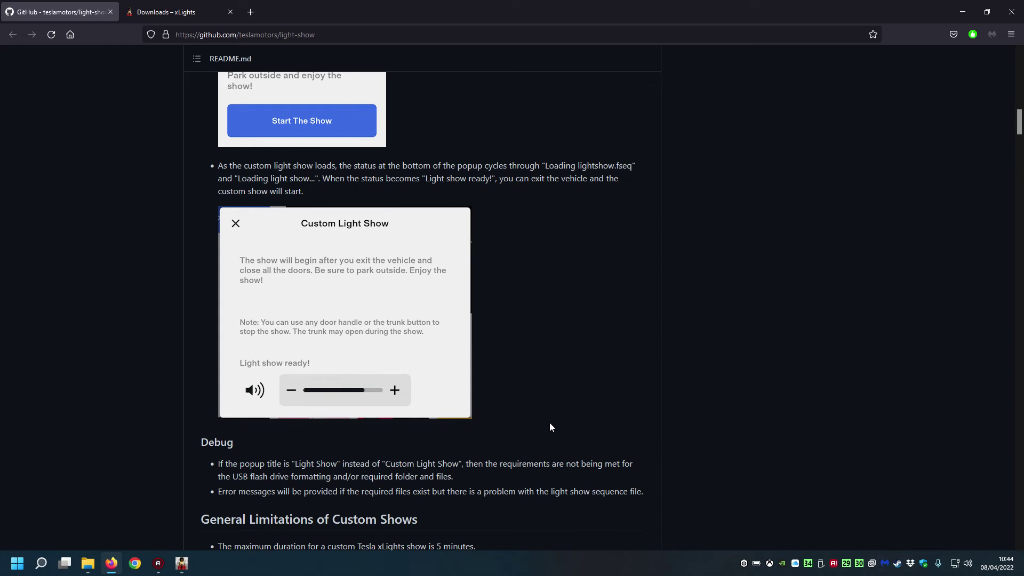
pyautogui.scroll(3, 554, 423)
pyautogui.scroll(-3, 564, 426)
# In xLights, open the lightshow sequence from the lightshow_example_1 folder inside Tesla Light Show.
pyautogui.click(181, 562)
pyautogui.moveTo(156, 216); pyautogui.dragTo(218, 187)
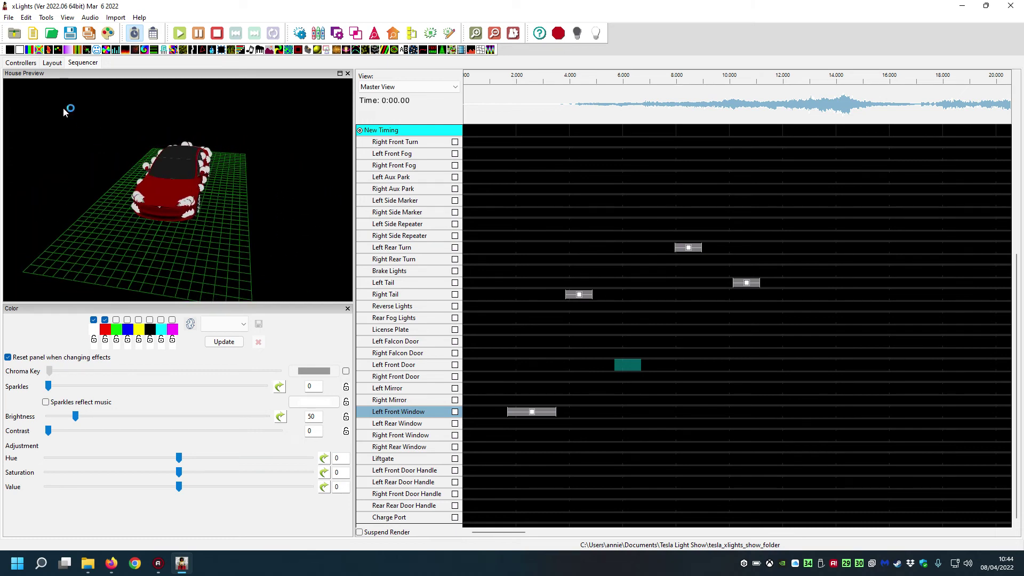
pyautogui.click(52, 34)
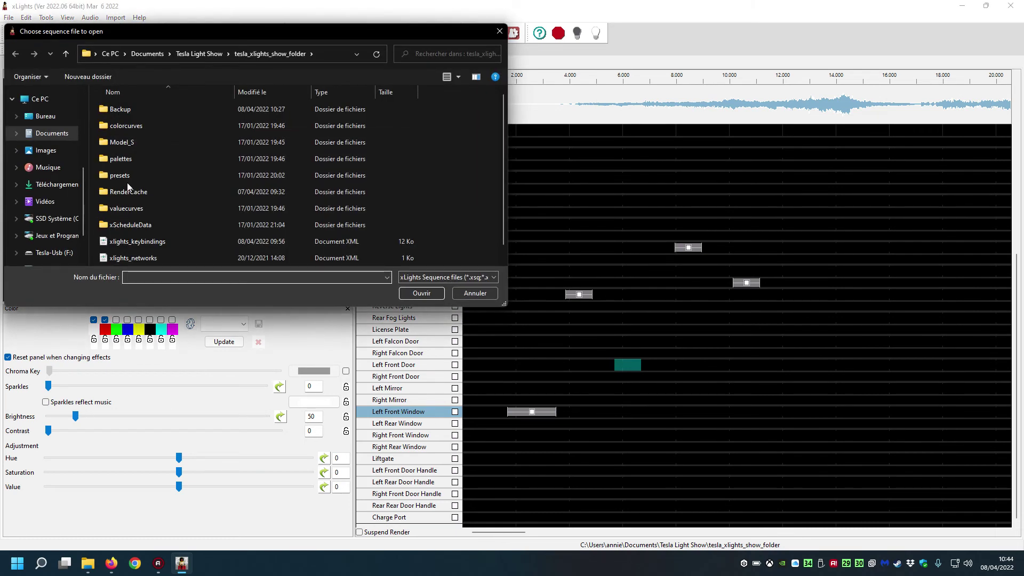
pyautogui.click(205, 54)
pyautogui.doubleClick(152, 124)
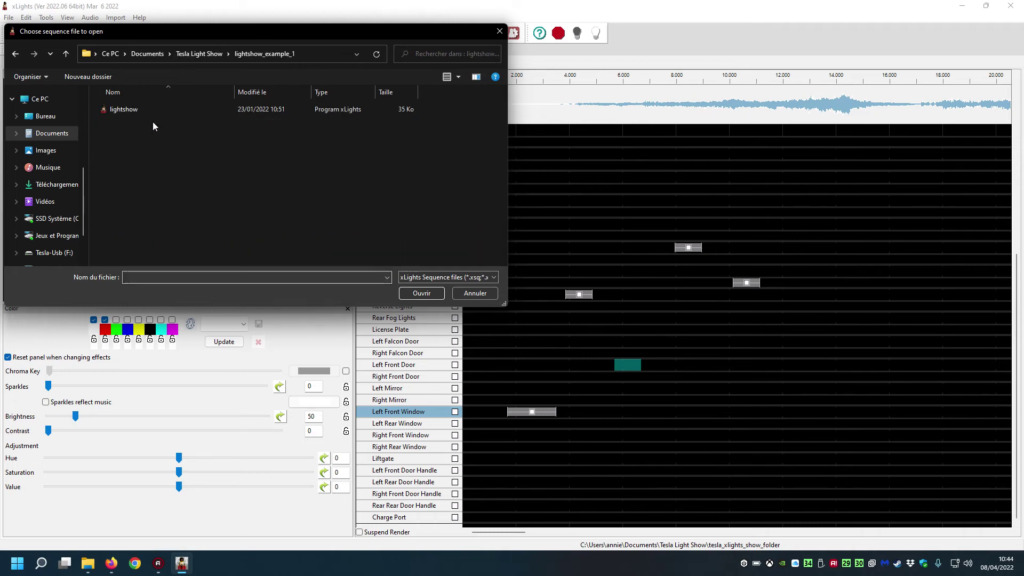
pyautogui.doubleClick(115, 110)
pyautogui.click(504, 309)
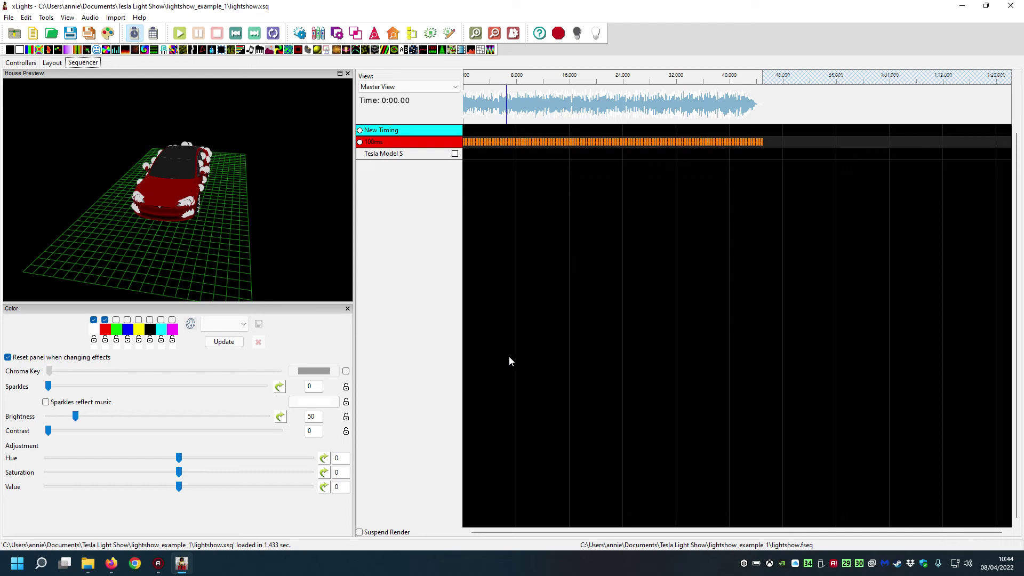
# Expand Tesla Model S and its All Lights and Closures group, and review the effects on all channels.
pyautogui.doubleClick(406, 156)
pyautogui.doubleClick(410, 166)
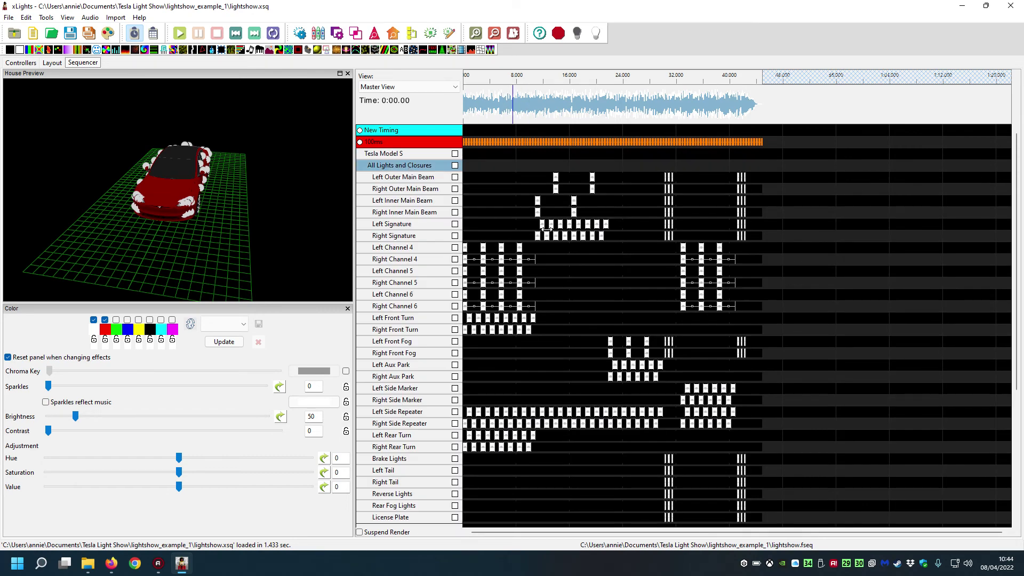
pyautogui.scroll(-6, 616, 424)
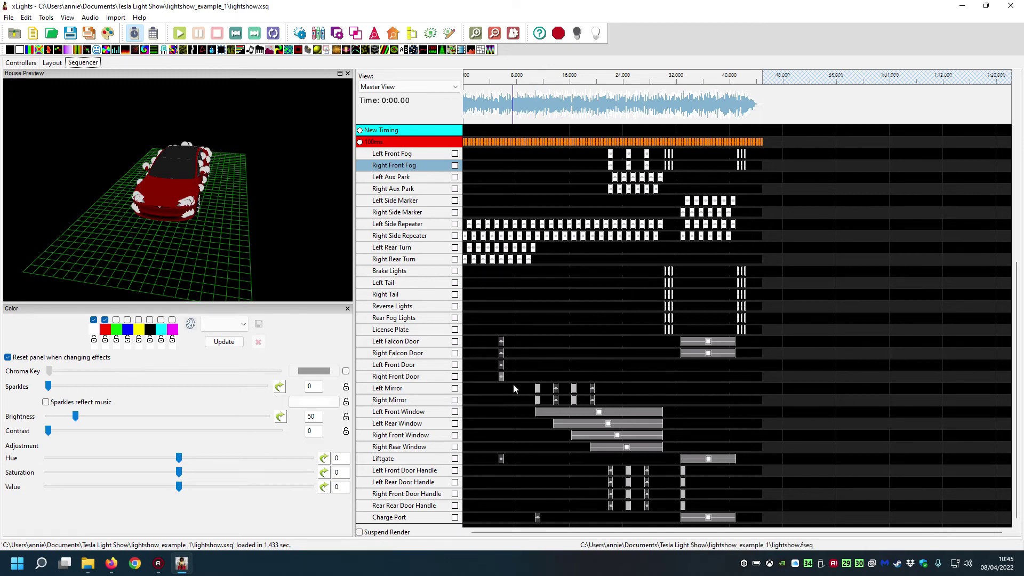
pyautogui.scroll(6, 512, 394)
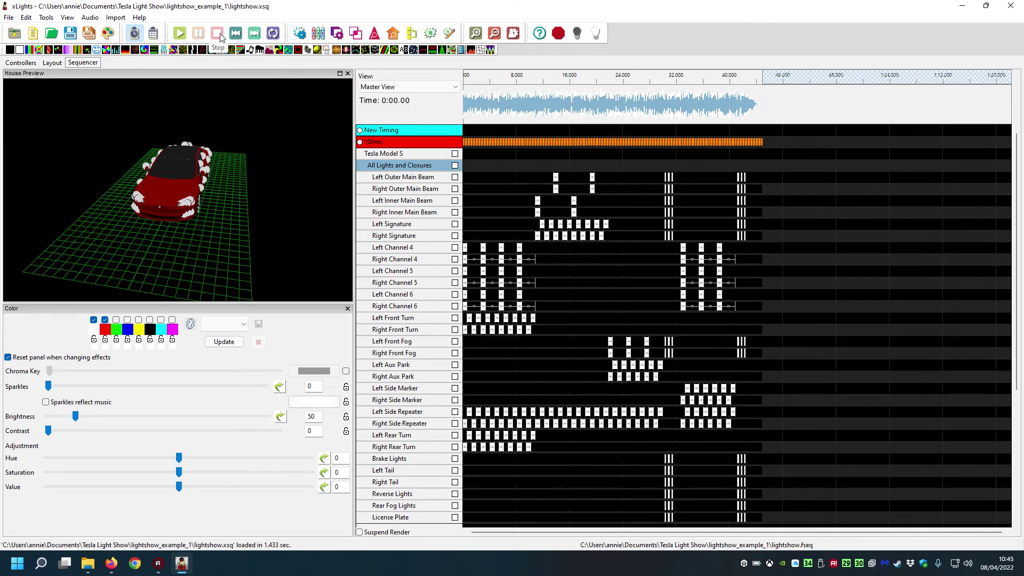
# Play the example sequence from the start and watch the lights from the front of the car in the House Preview.
pyautogui.click(180, 34)
pyautogui.moveTo(134, 224)
pyautogui.mouseDown()
pyautogui.moveTo(174, 252)
pyautogui.moveTo(147, 221)
pyautogui.mouseUp()
pyautogui.scroll(3, 147, 221)
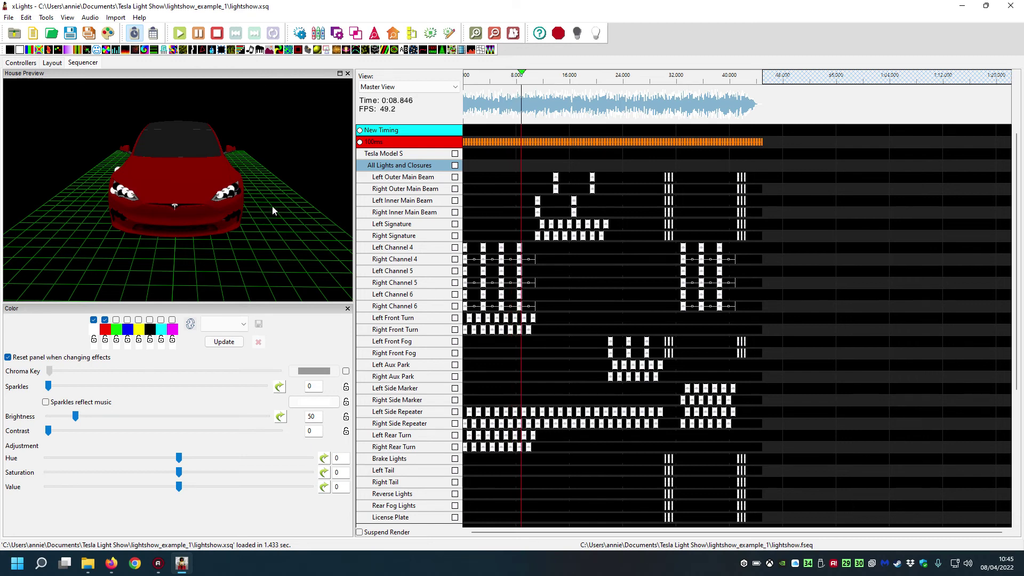
pyautogui.moveTo(275, 203); pyautogui.dragTo(271, 205)
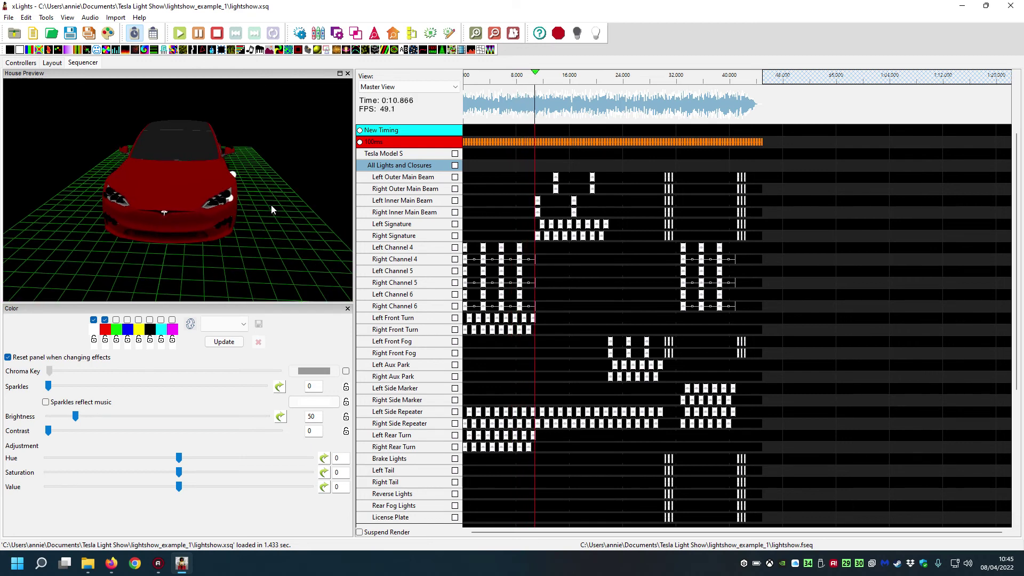
# Jump playback to about 30 seconds and watch the show from the rear of the car until the end.
pyautogui.click(660, 77)
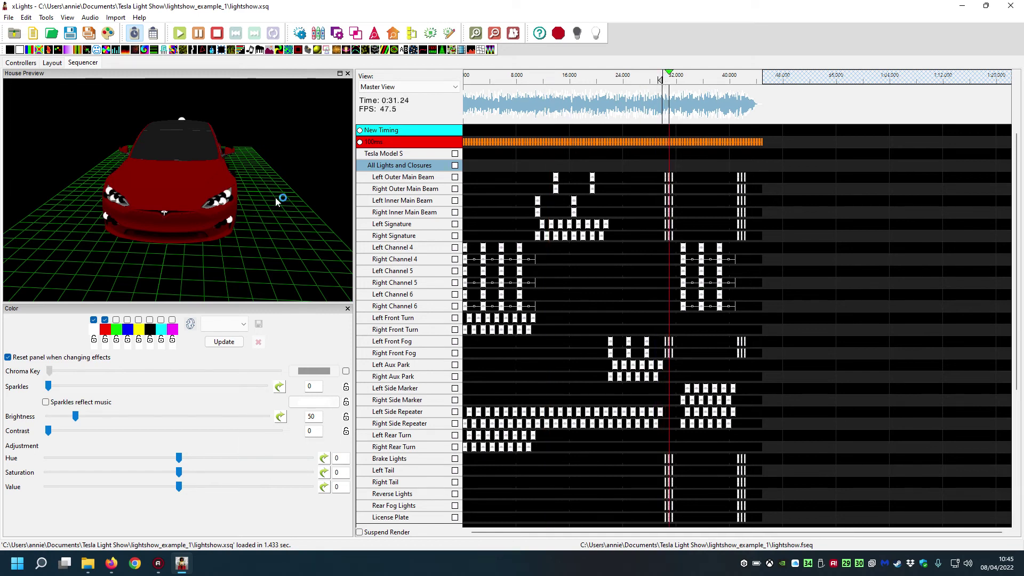
pyautogui.moveTo(279, 192); pyautogui.dragTo(96, 191)
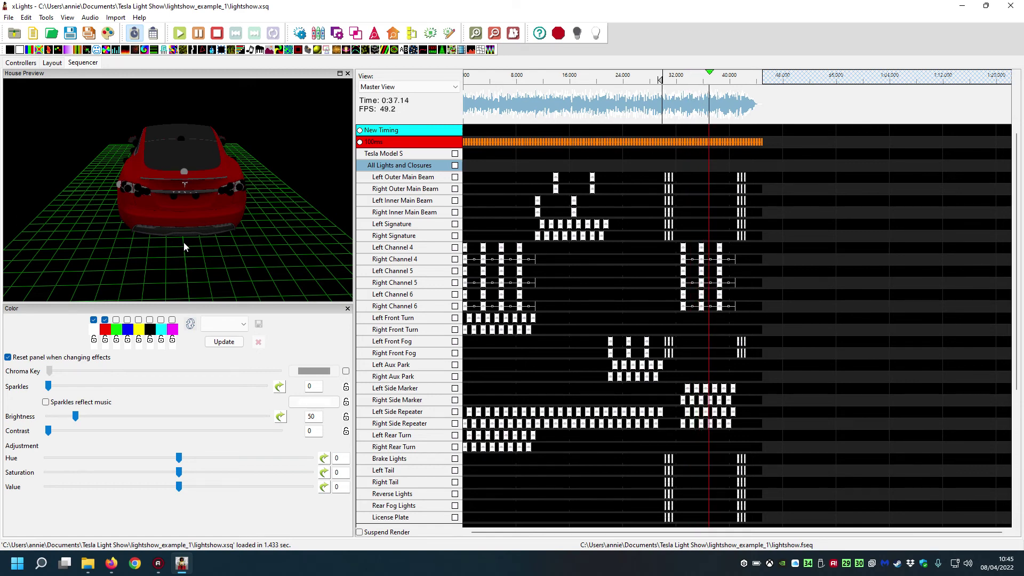
pyautogui.moveTo(184, 243); pyautogui.dragTo(171, 247)
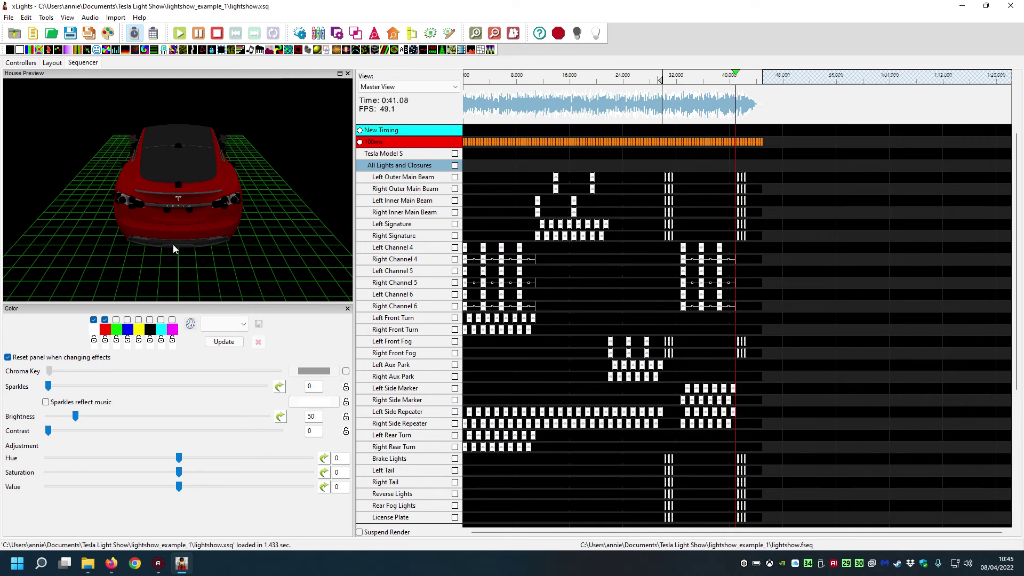
pyautogui.moveTo(90, 216); pyautogui.dragTo(267, 212)
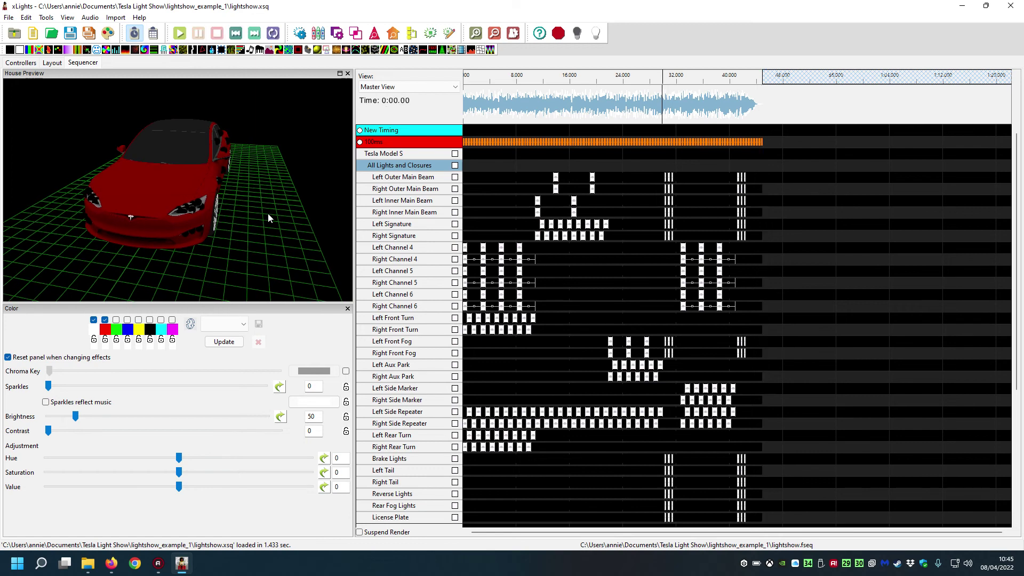
# Turn the car preview to its rear, play the sequence from about 30 seconds and pause playback.
pyautogui.moveTo(184, 280); pyautogui.dragTo(174, 215)
pyautogui.moveTo(223, 193); pyautogui.dragTo(157, 142)
pyautogui.moveTo(288, 152); pyautogui.dragTo(198, 157)
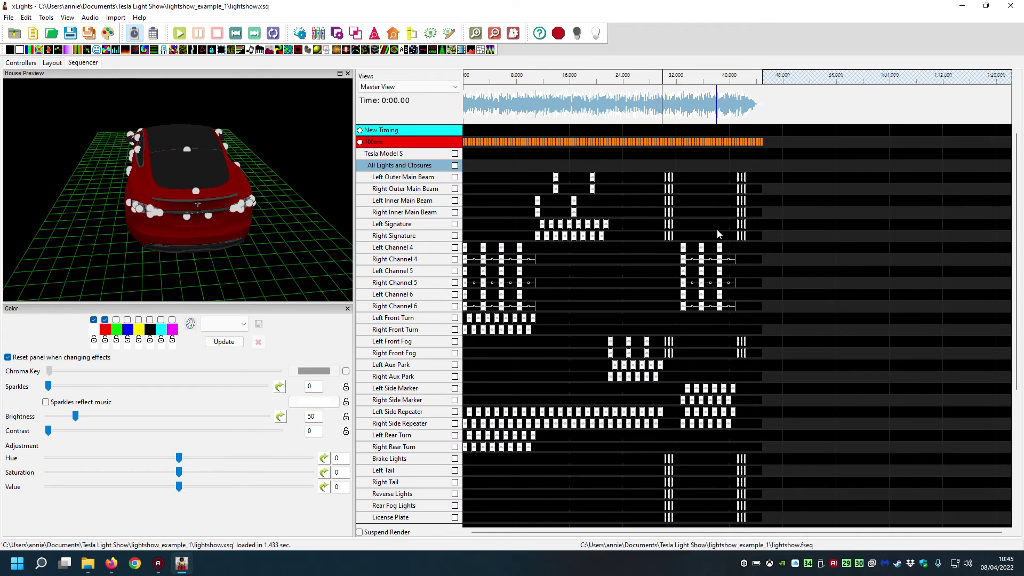
pyautogui.scroll(5, 713, 249)
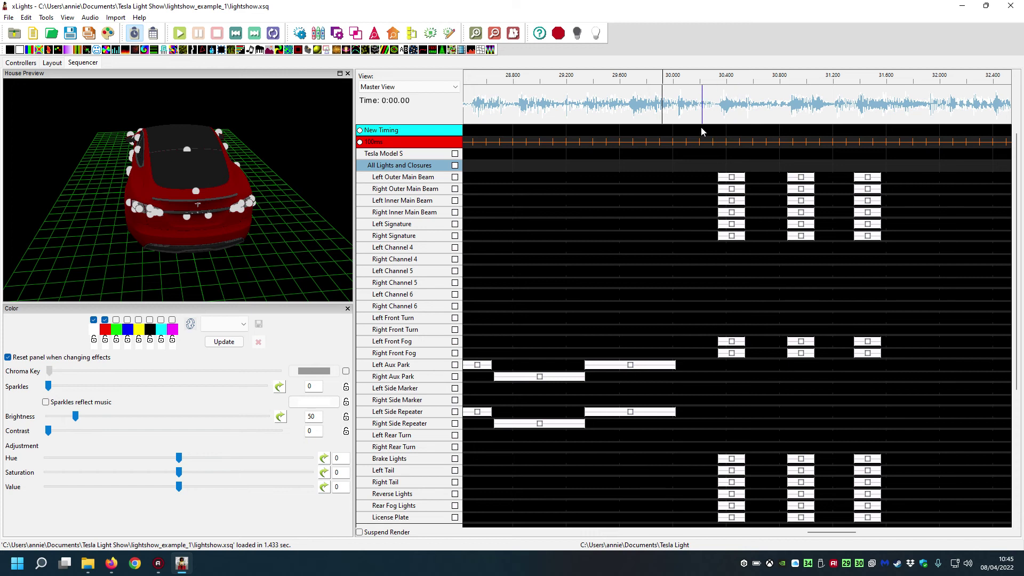
pyautogui.click(708, 81)
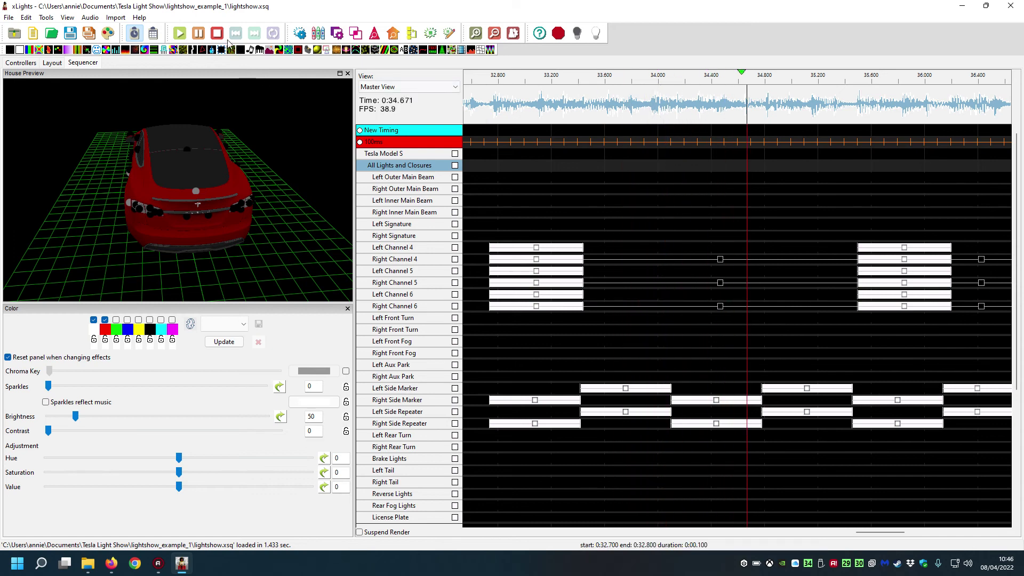
pyautogui.click(198, 33)
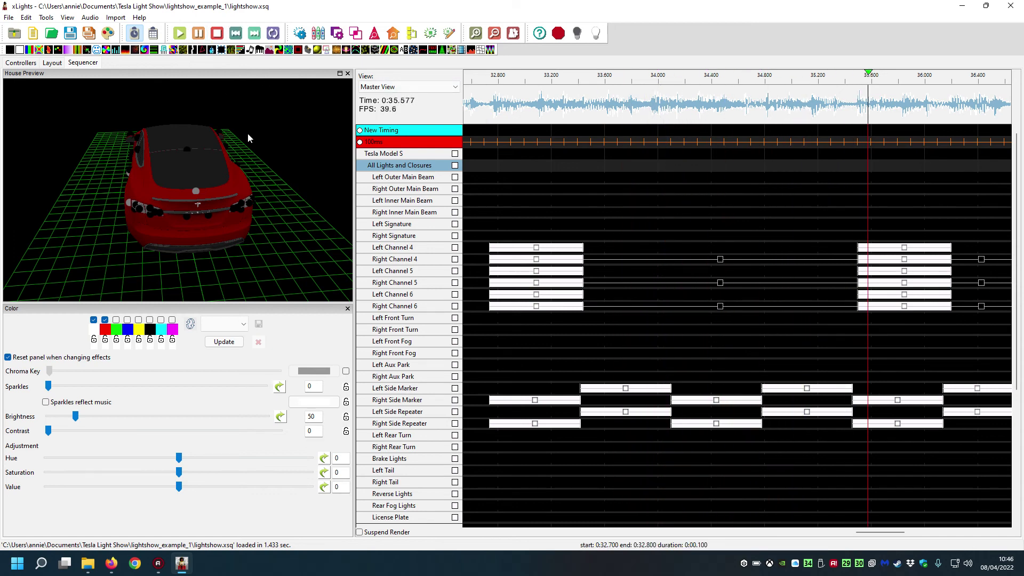
# Play only the timeline range from about 31 to 35 seconds and watch the side lights.
pyautogui.scroll(-5, 630, 314)
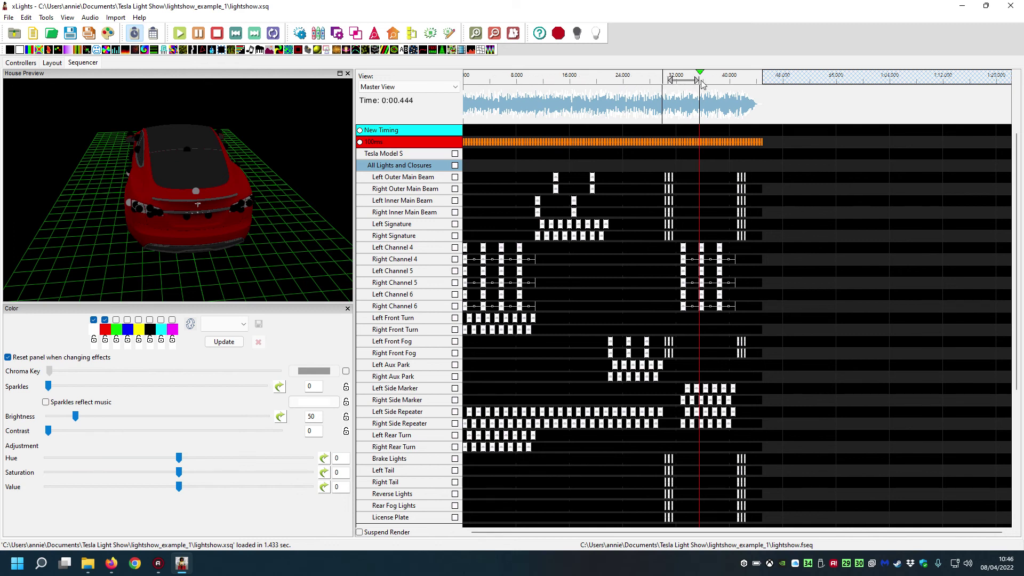
pyautogui.press('space')
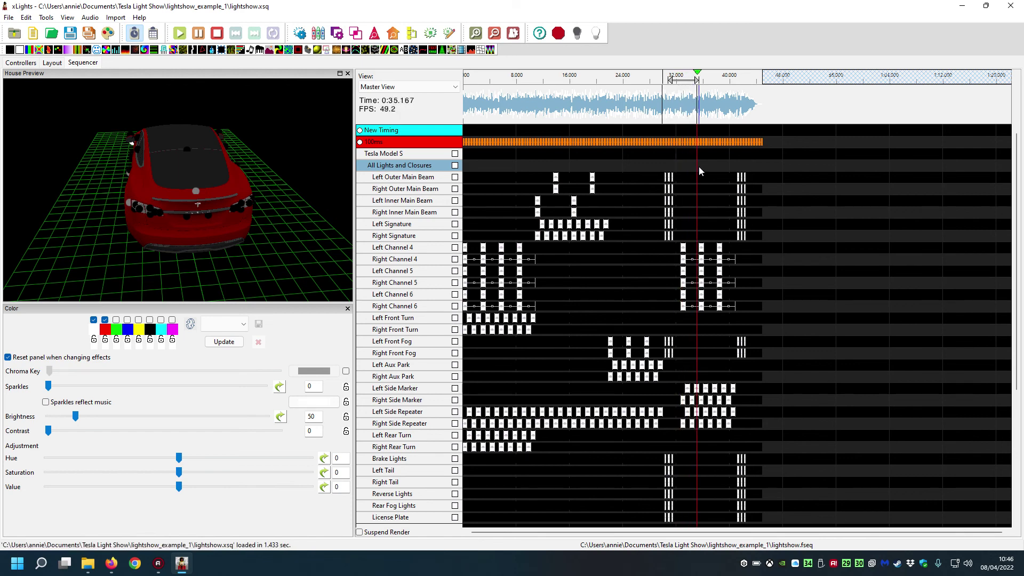
pyautogui.press('space')
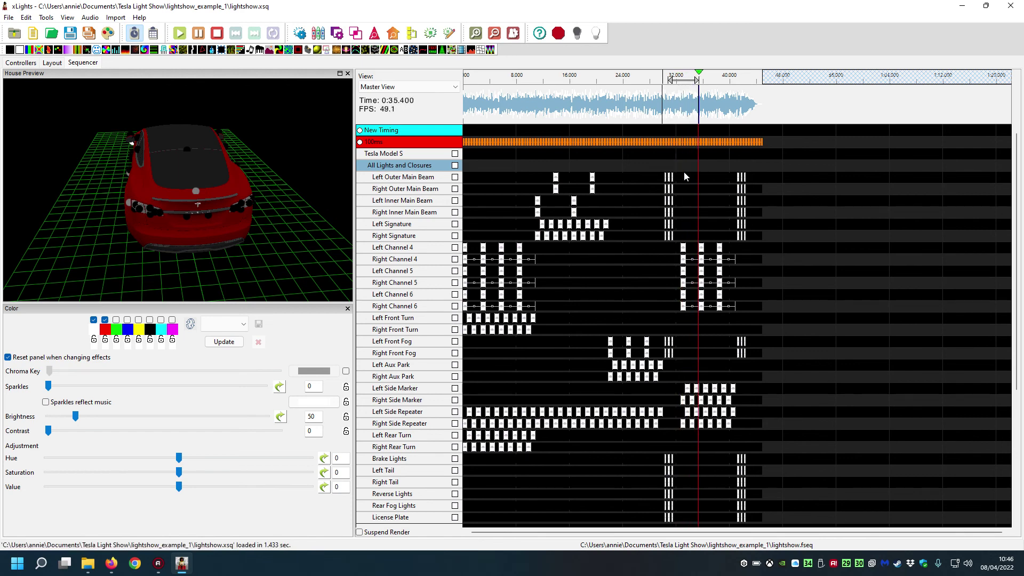
# Replay the range from about 30 to 31.5 seconds covering the three simultaneous light flashes, and stop playback.
pyautogui.scroll(5, 684, 172)
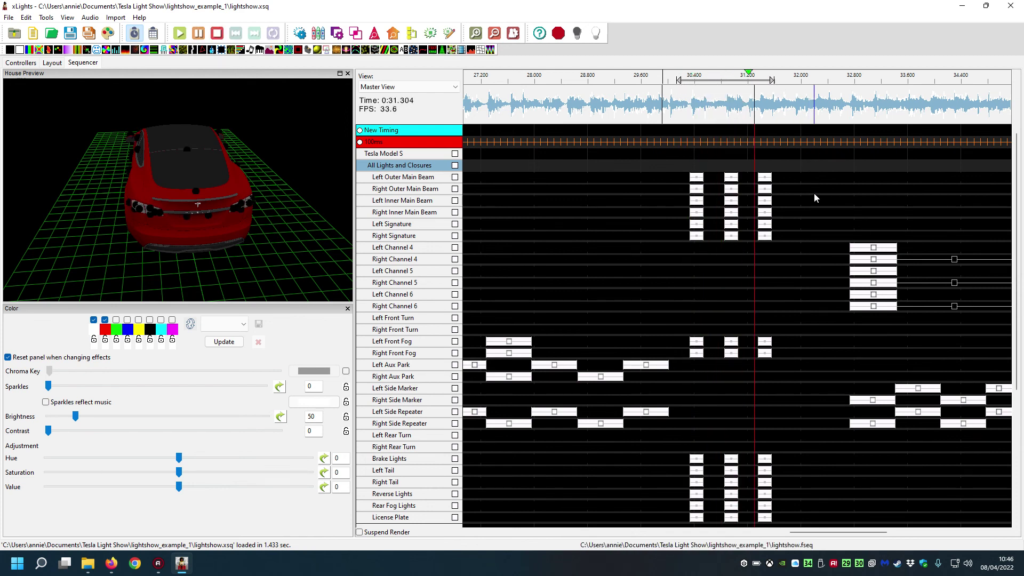
pyautogui.press('space')
pyautogui.press('space')
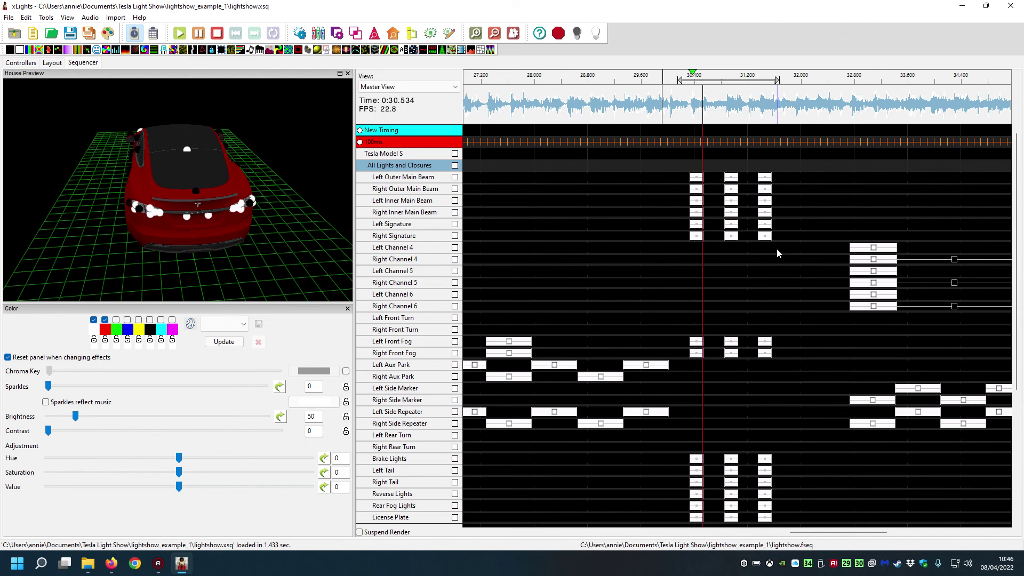
pyautogui.press('space')
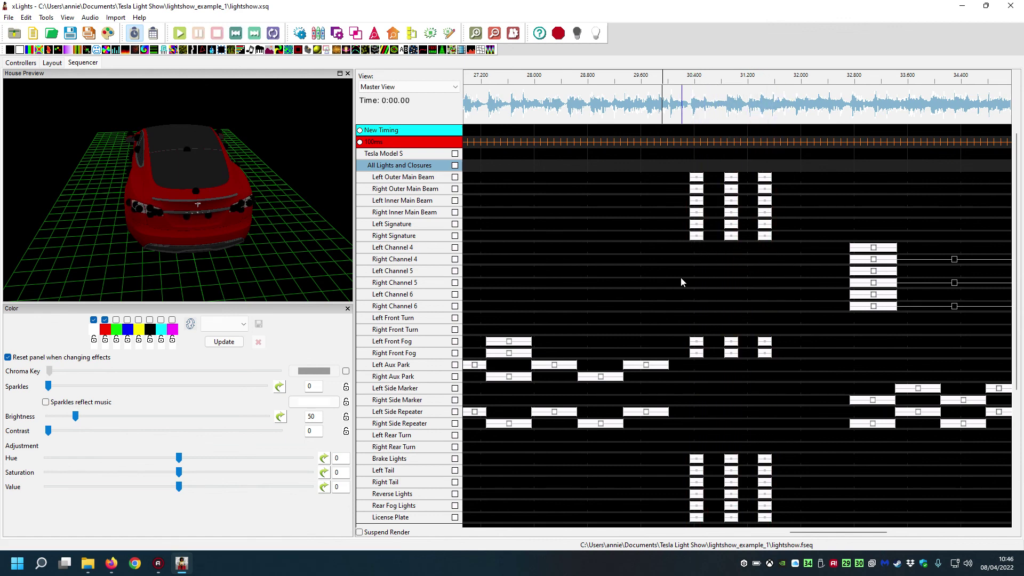
pyautogui.scroll(-5, 666, 273)
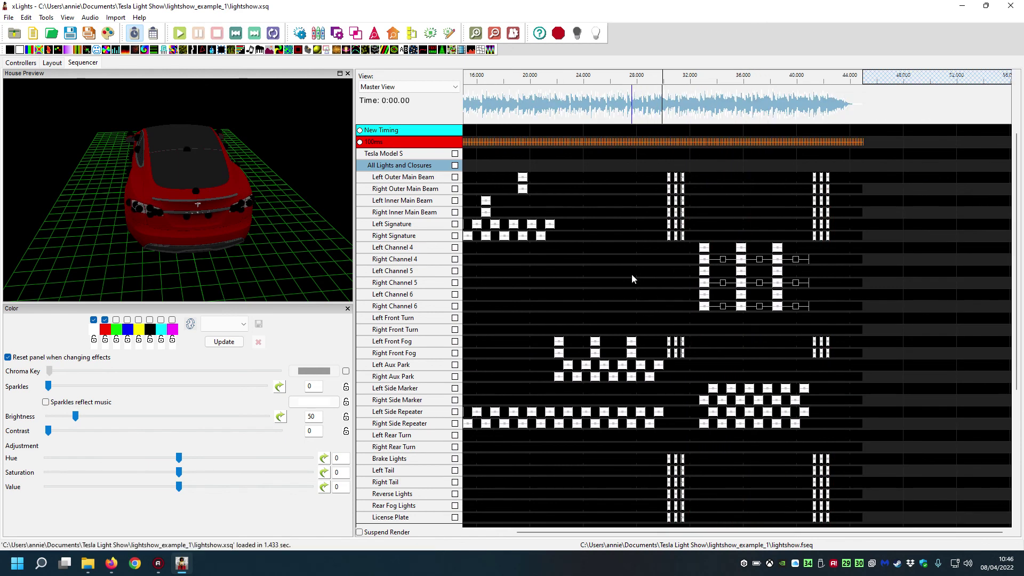